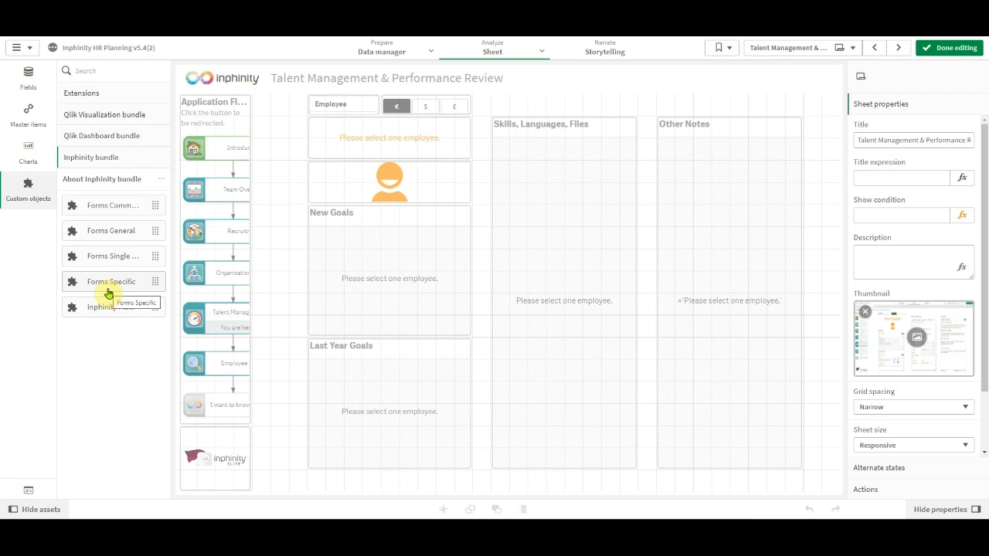
Finish editing the HR sheet, select the second employee in the Employee list, and review that employee's skills form
left_click(955, 53)
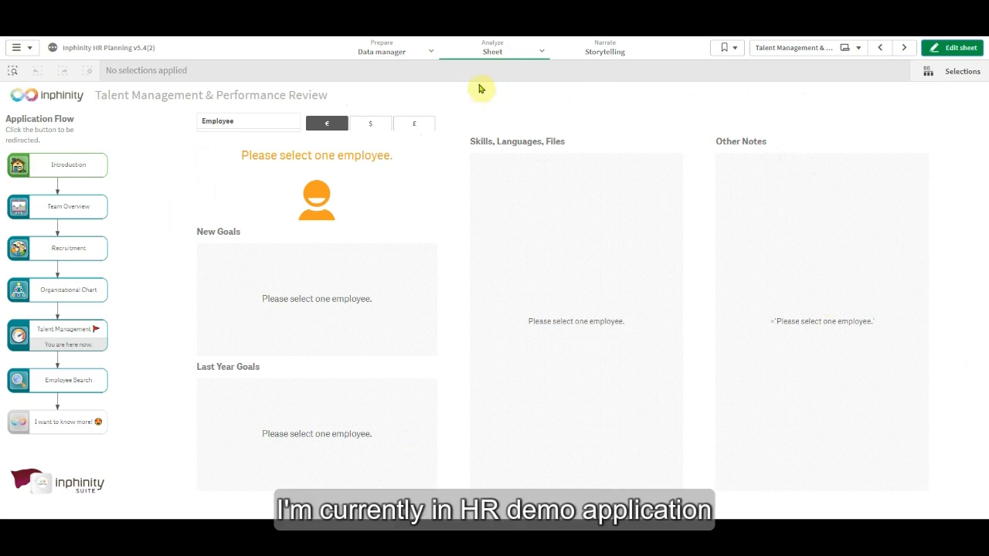
left_click(222, 123)
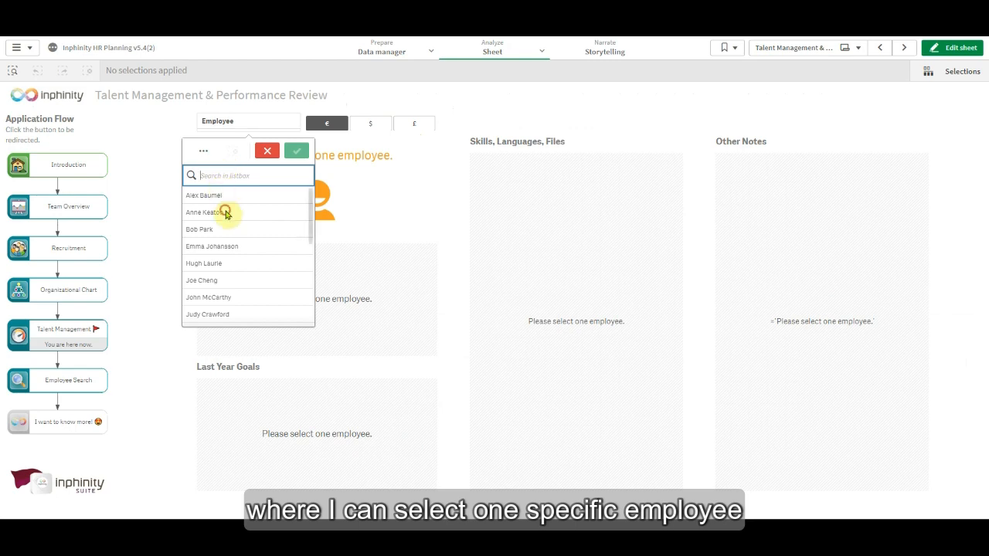
left_click(223, 212)
left_click(296, 154)
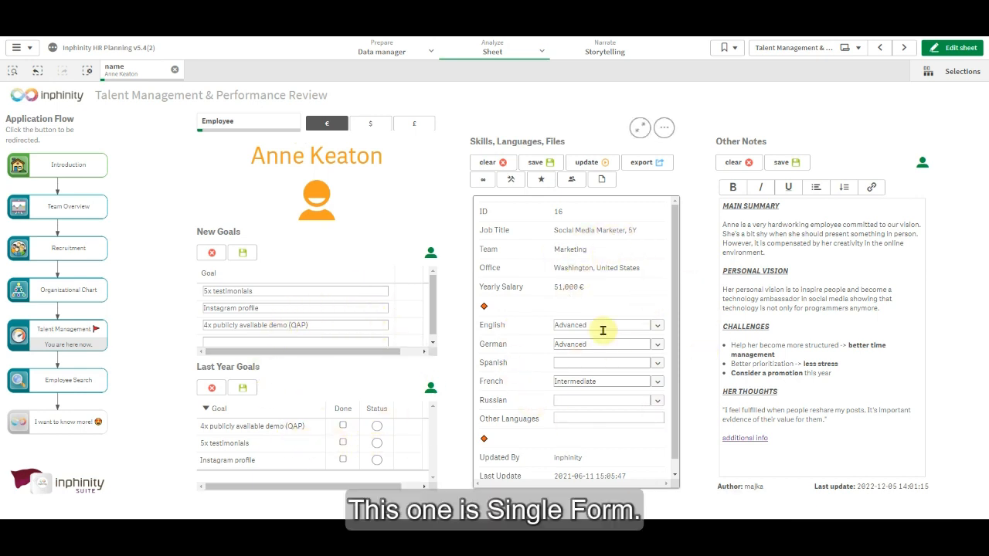
scroll(677, 230, "down", 1)
scroll(676, 230, "up", 1)
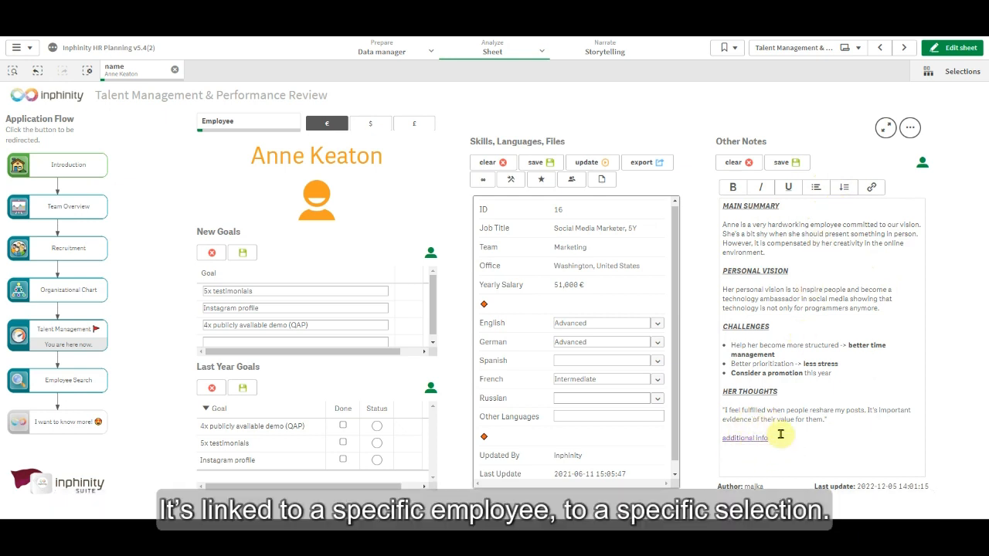
Switch the Employee selection to another employee to compare the linked notes, and reselect the original employee
left_click(221, 124)
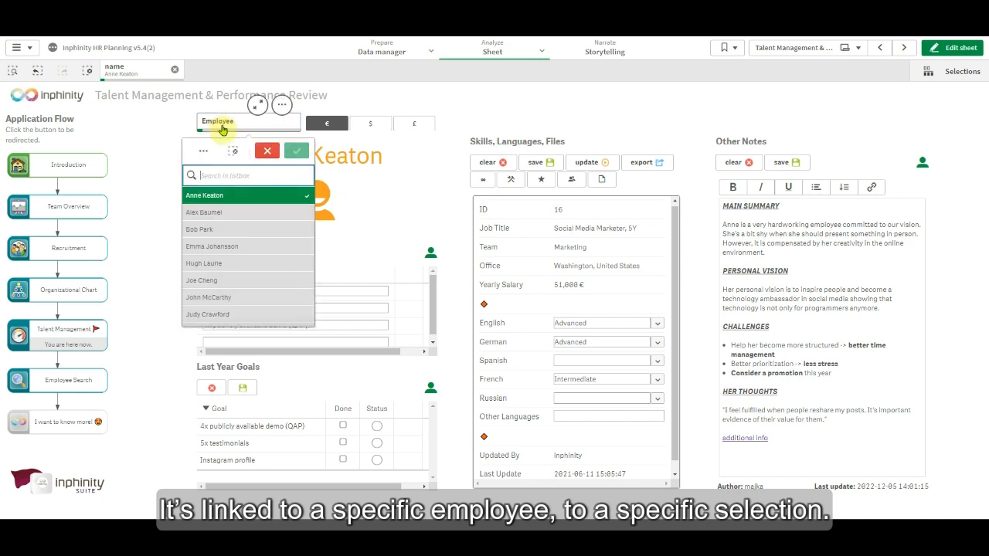
left_click(224, 212)
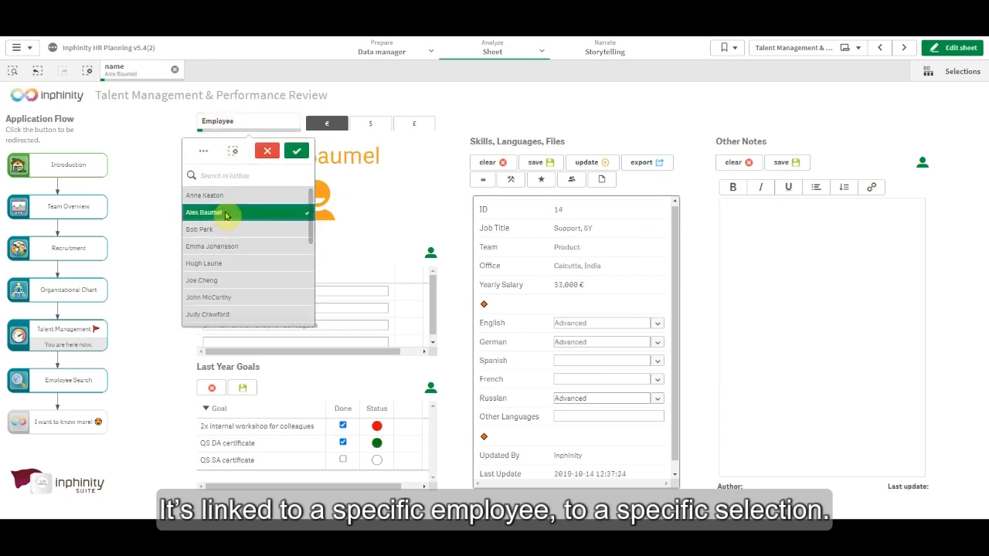
left_click(233, 197)
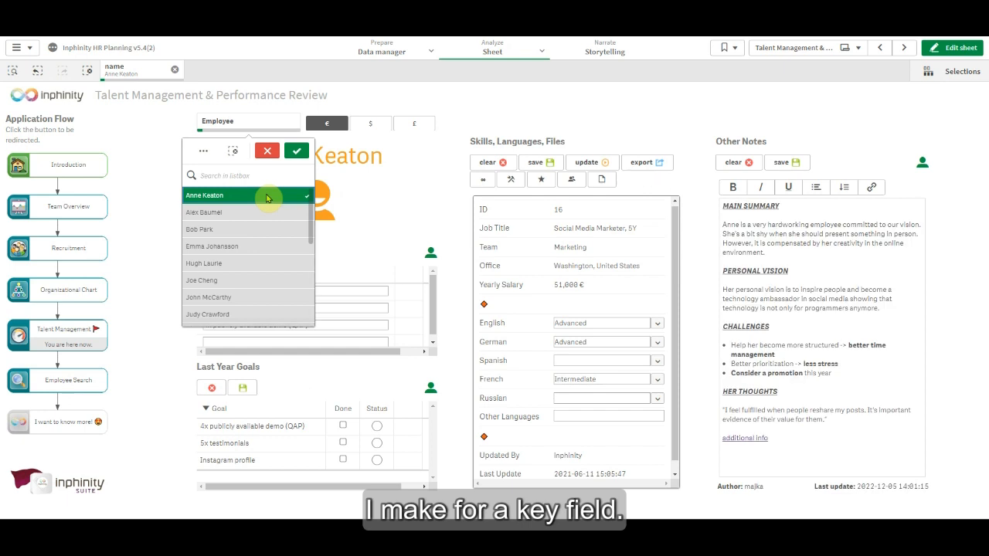
left_click(296, 151)
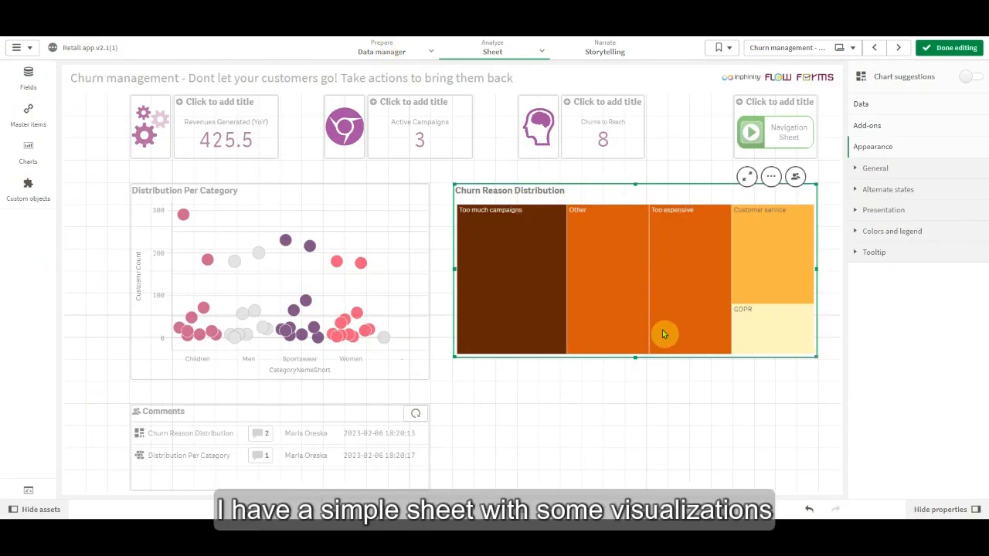
Extend the Churn Reason Distribution chart down to align with the Distribution Per Category chart and finish editing the sheet
left_click(633, 353)
left_click_drag(634, 366, 640, 371)
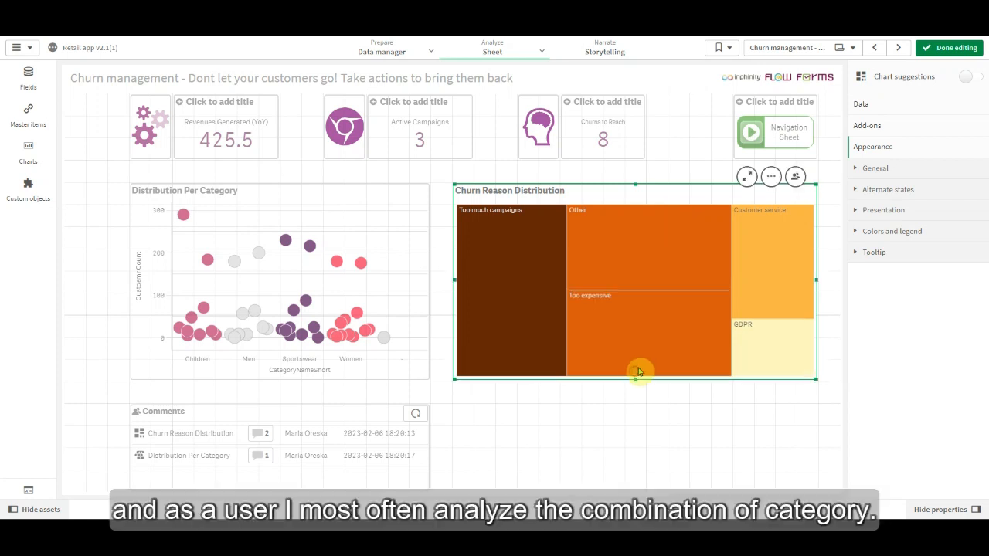
left_click(962, 44)
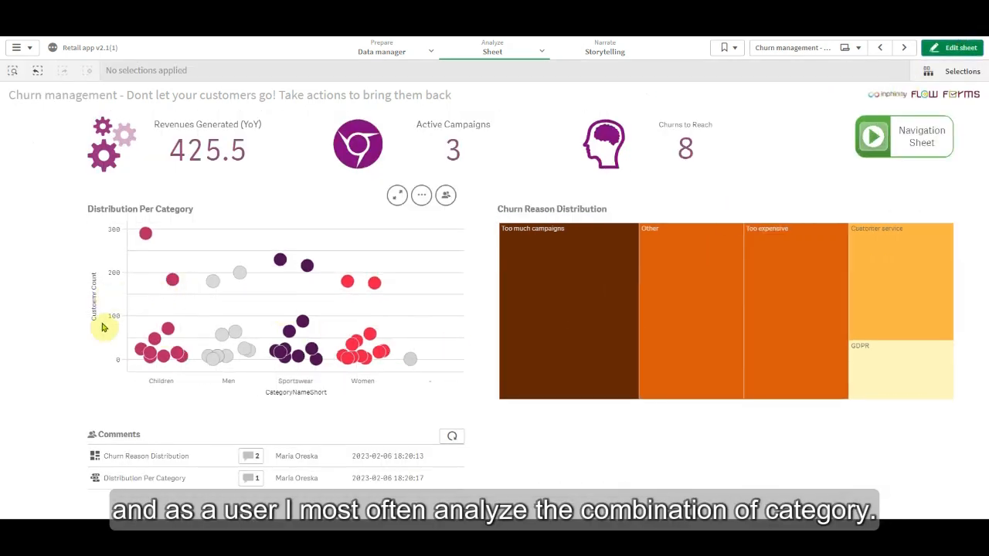
Filter the sheet to the Children category and the Too much campaigns churn reason, and clear all selections
left_click(158, 382)
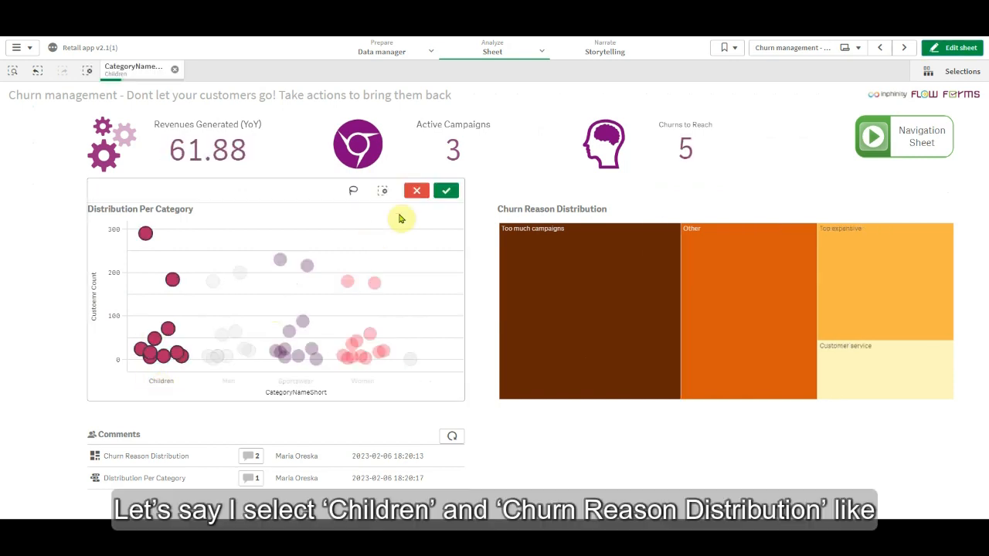
left_click(448, 193)
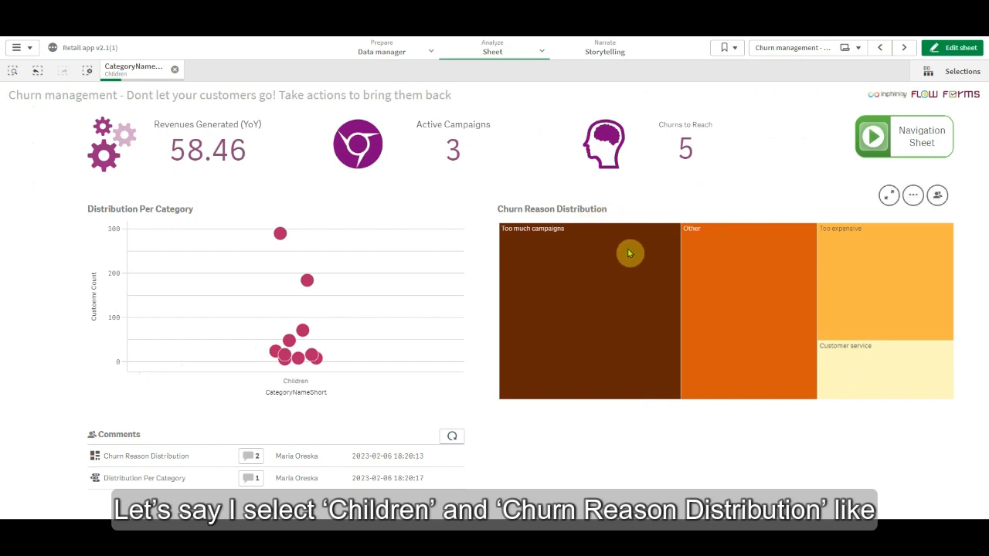
mouse_move(627, 254)
left_click(615, 313)
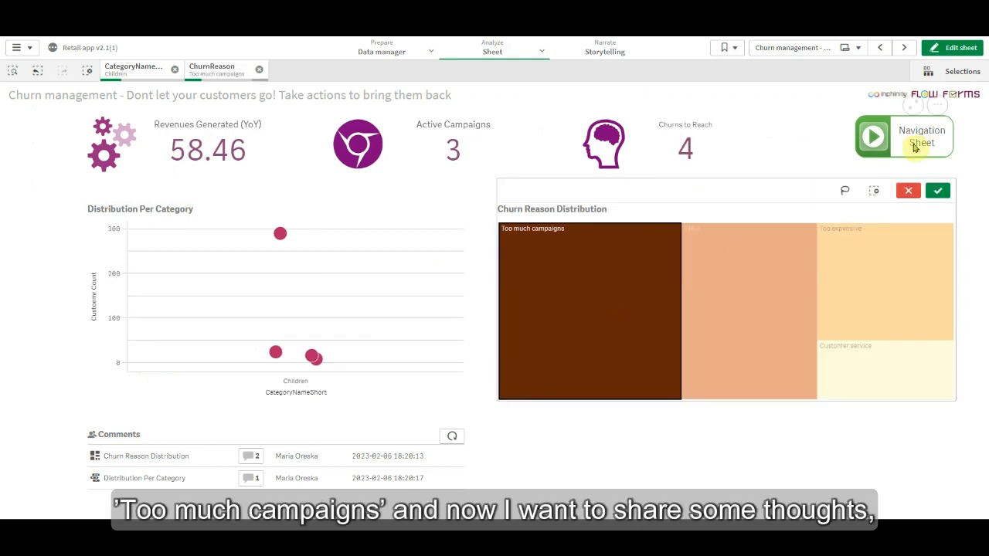
left_click(940, 191)
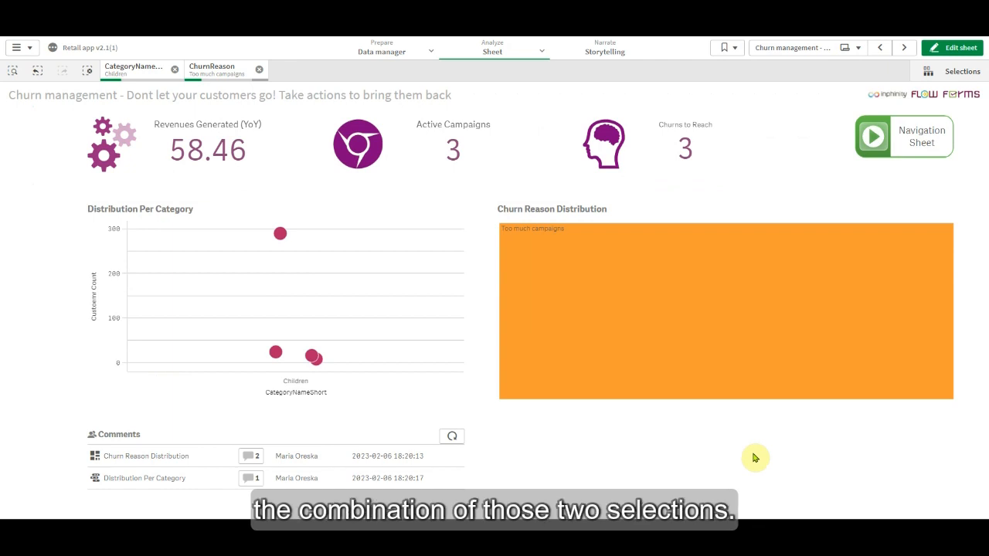
mouse_move(559, 326)
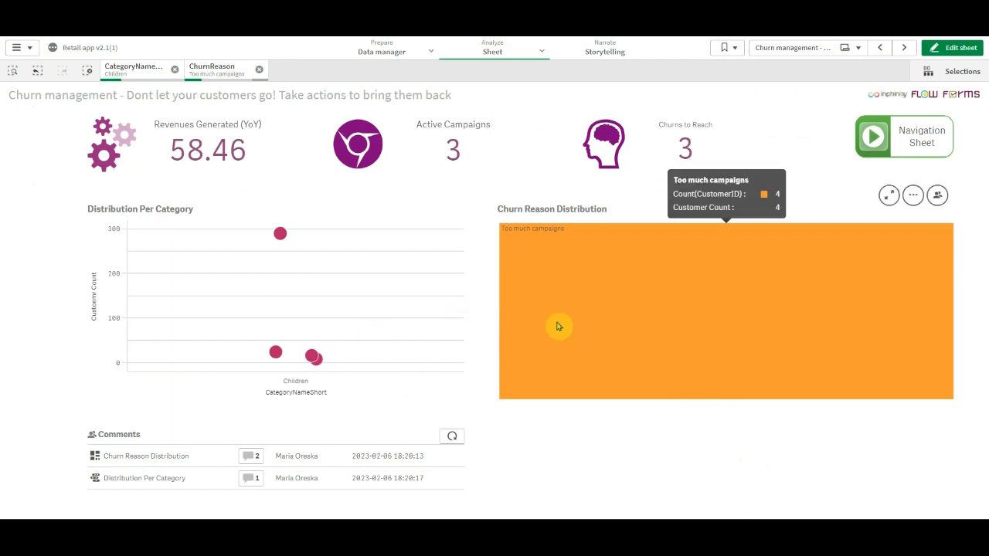
left_click(87, 70)
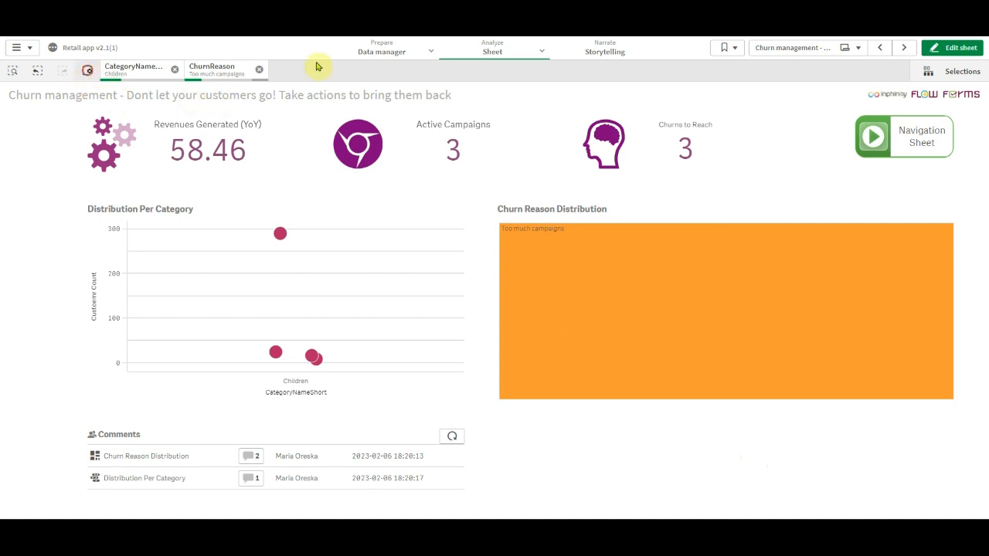
Reopen the sheet for editing and place a Forms Specific object below the Churn Reason Distribution chart
left_click(960, 48)
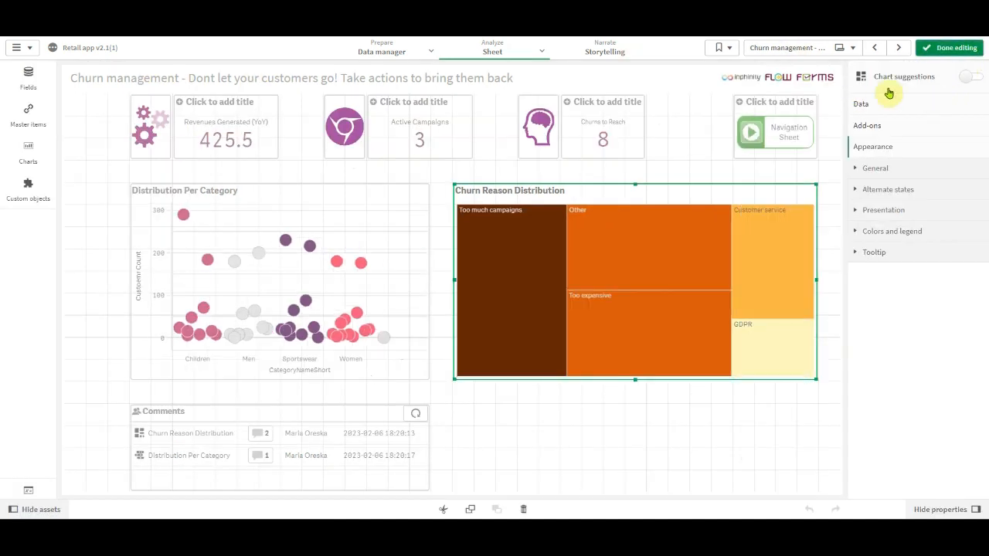
left_click(31, 193)
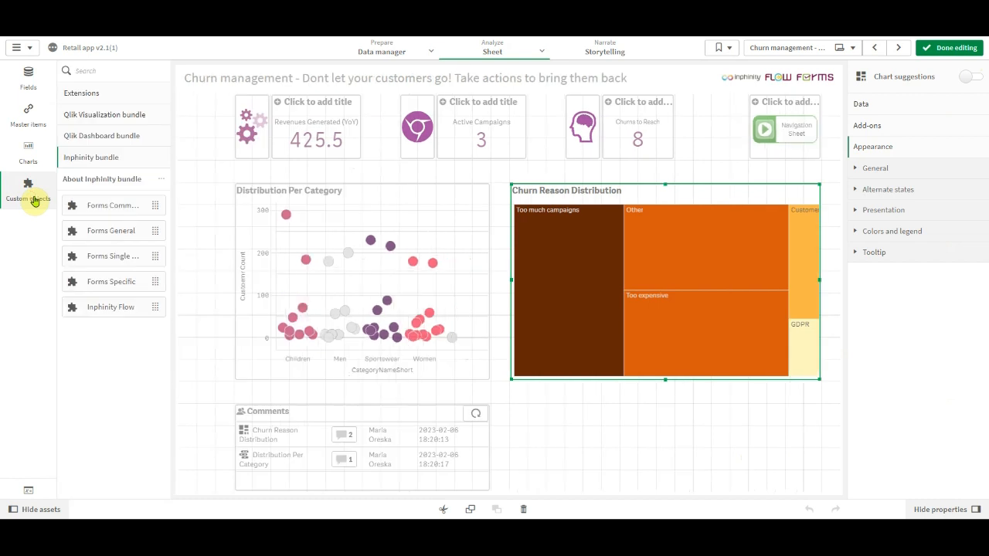
left_click_drag(104, 284, 653, 423)
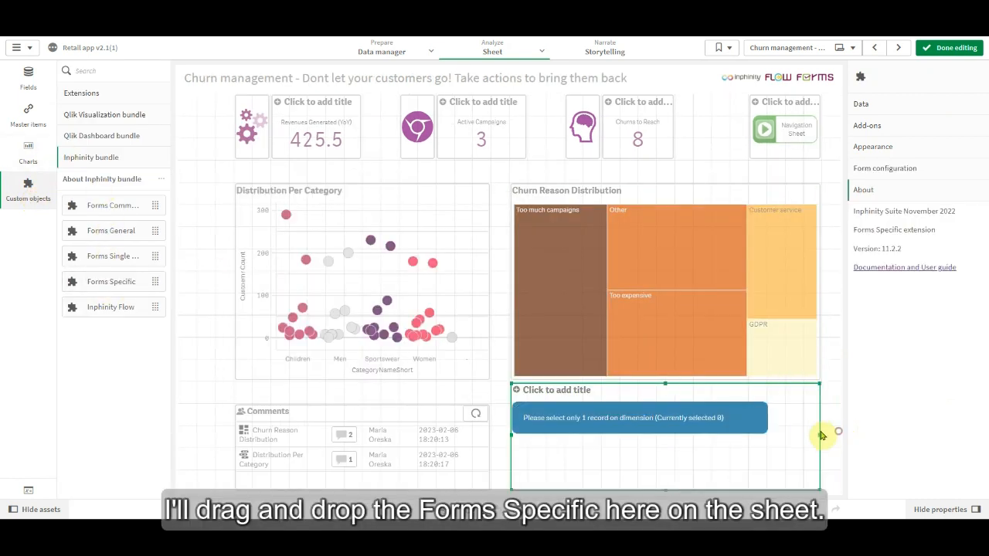
Add CategoryNameShort as the first dimension of the Forms Specific object
left_click(894, 104)
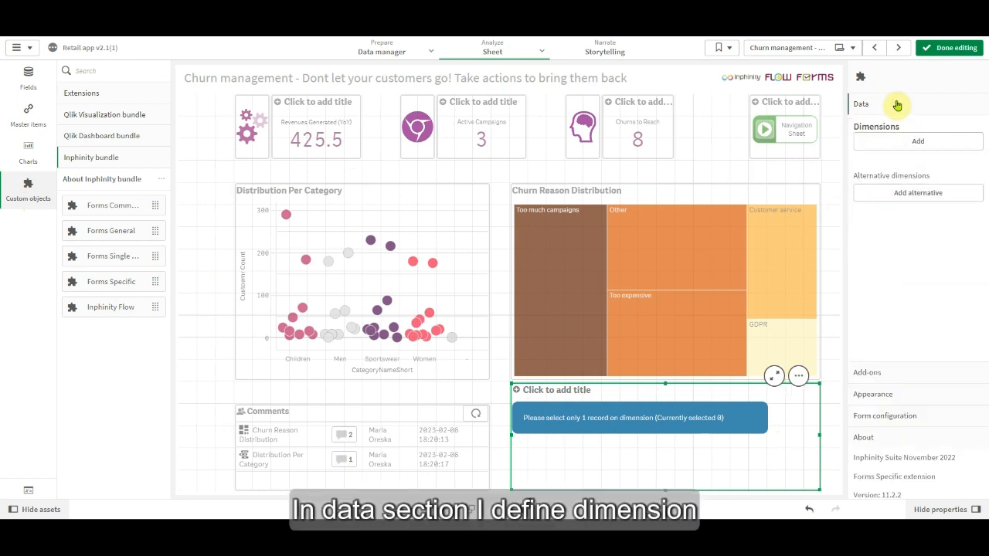
left_click(908, 145)
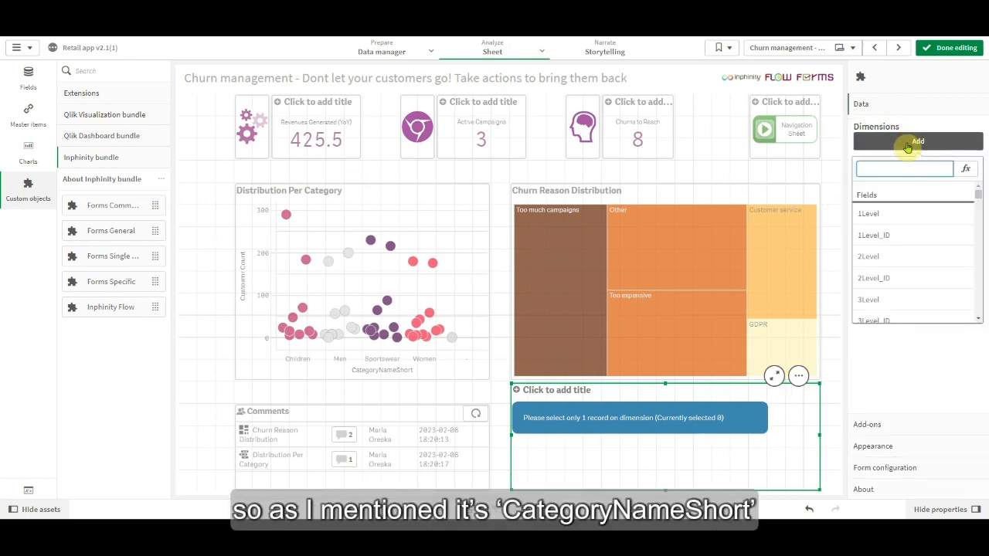
type("categ")
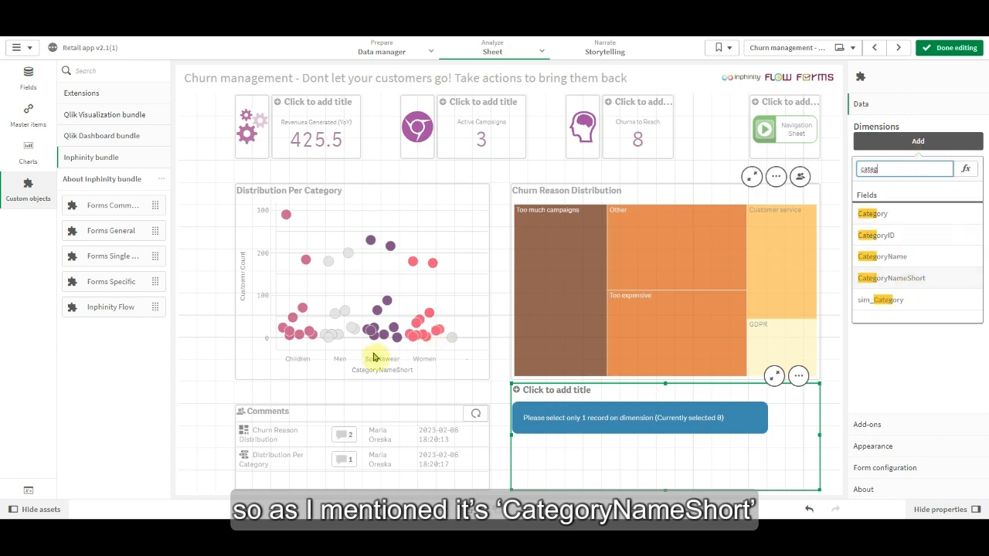
left_click(919, 284)
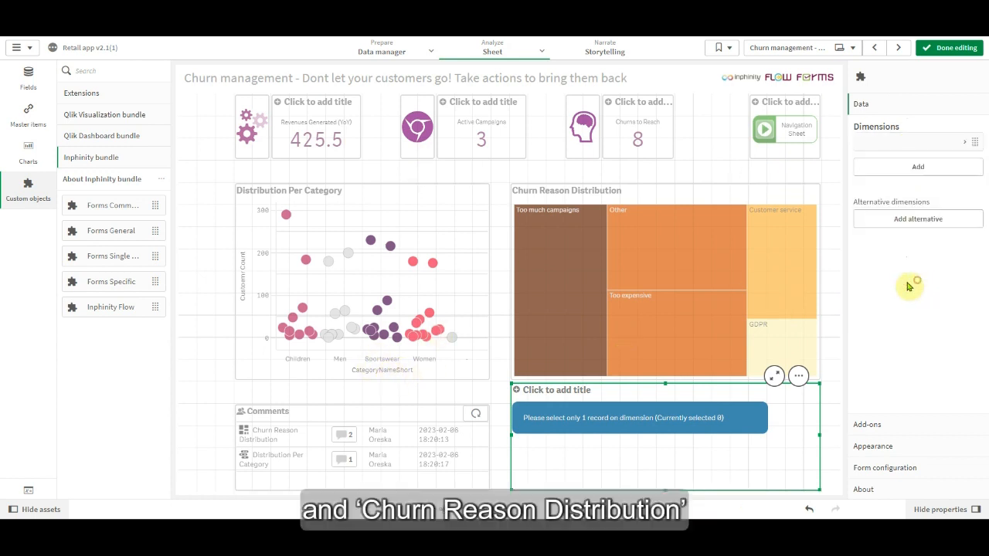
Check which field the Churn Reason Distribution chart uses and add ChurnReason as the form's second dimension
left_click(917, 166)
left_click(686, 193)
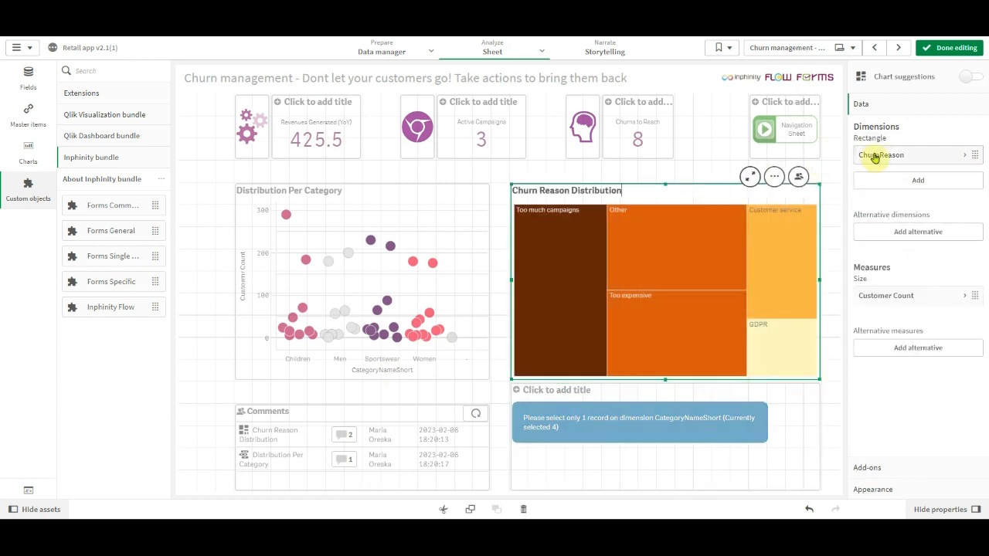
left_click(878, 156)
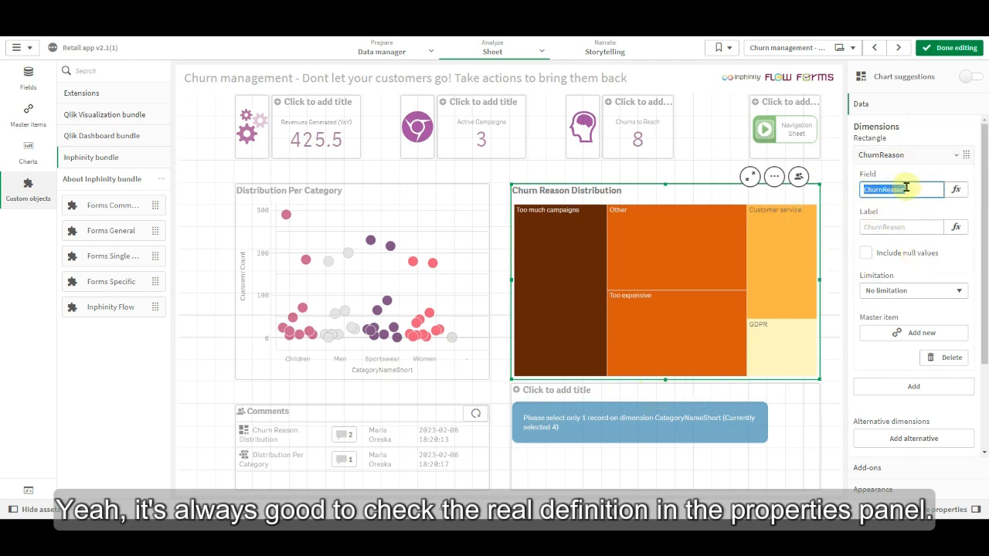
left_click(642, 389)
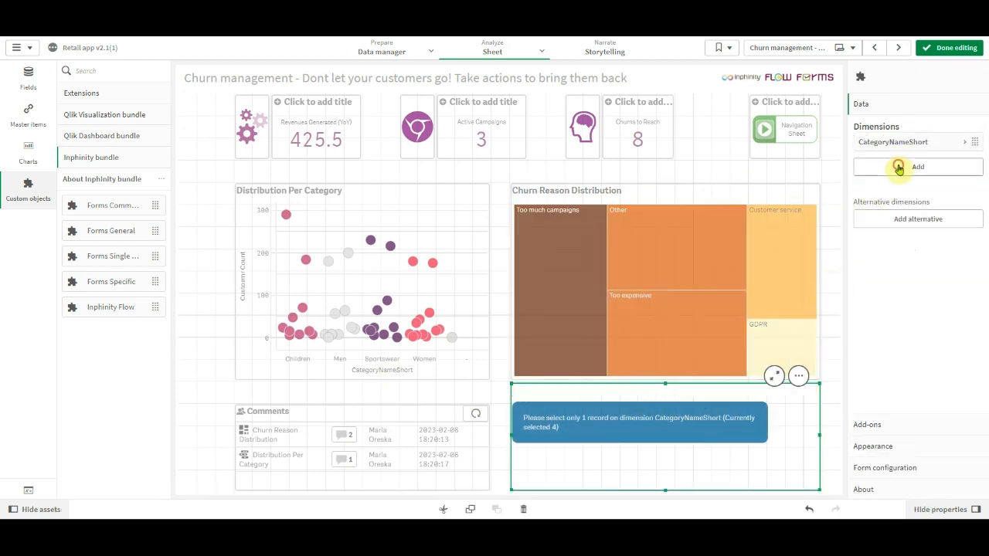
left_click(894, 166)
type("ChurnReason")
key("Return")
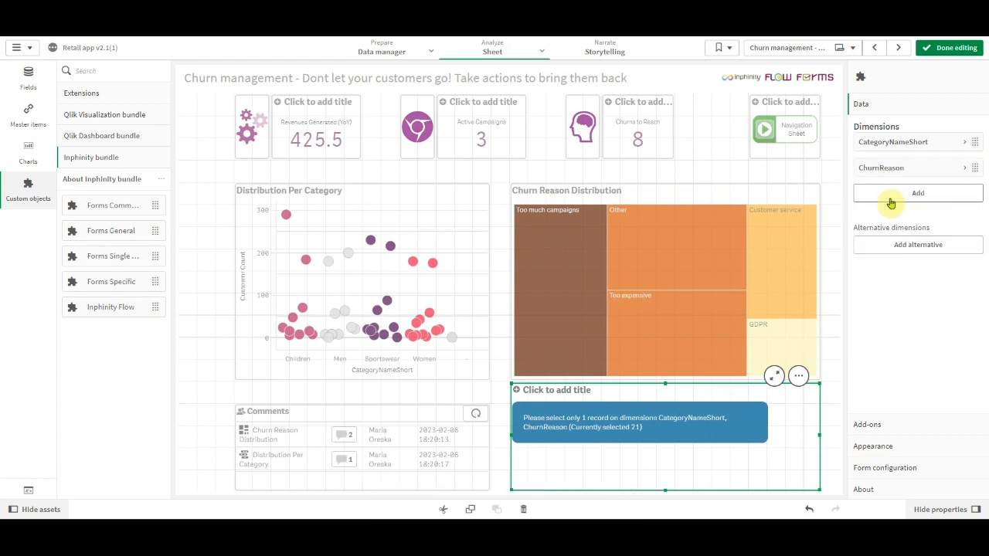
Finish editing and select the Children category together with the Too much campaigns churn reason
left_click(956, 48)
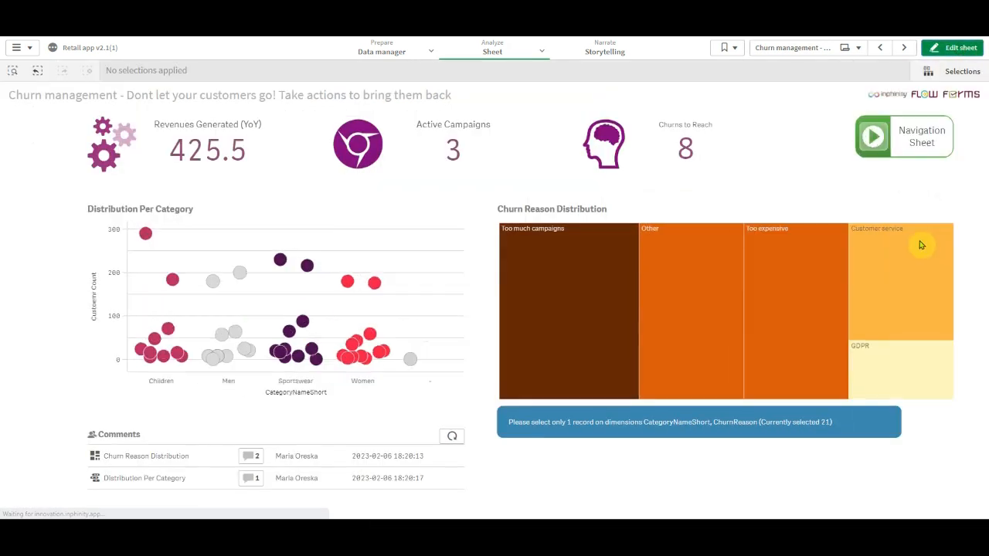
left_click(160, 384)
left_click(444, 193)
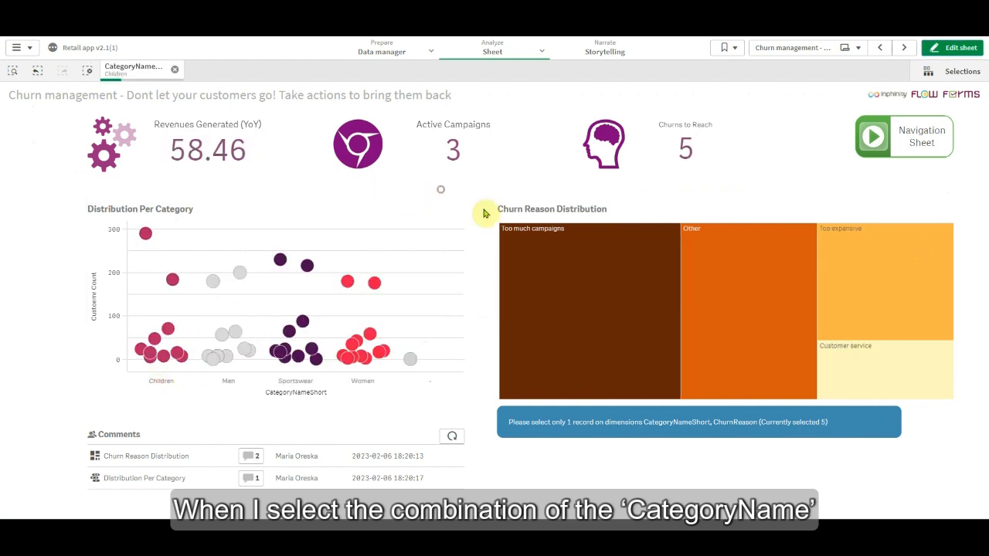
left_click(591, 313)
left_click(939, 193)
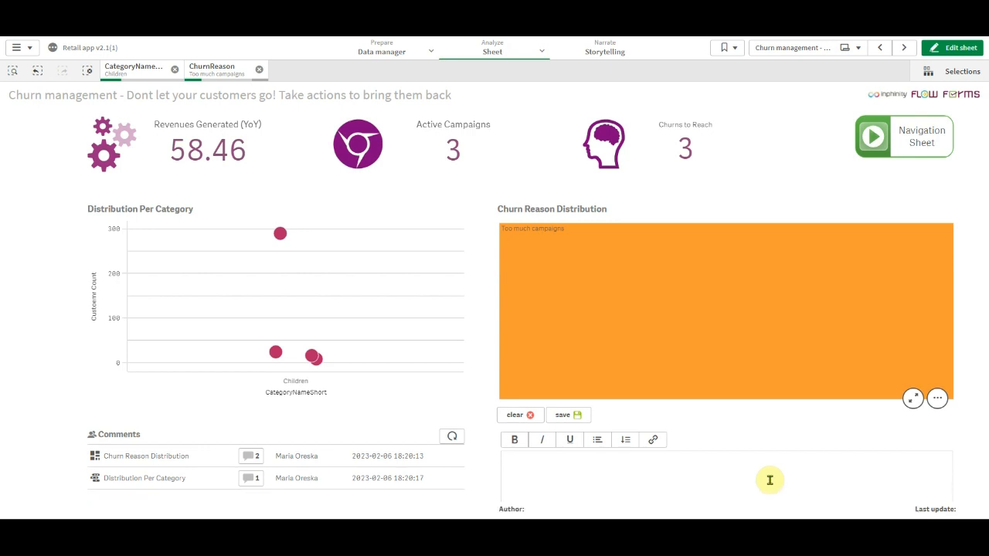
Shrink the Churn Reason Distribution chart to about half its height, extend the form upward to meet it, and finish editing
left_click(950, 47)
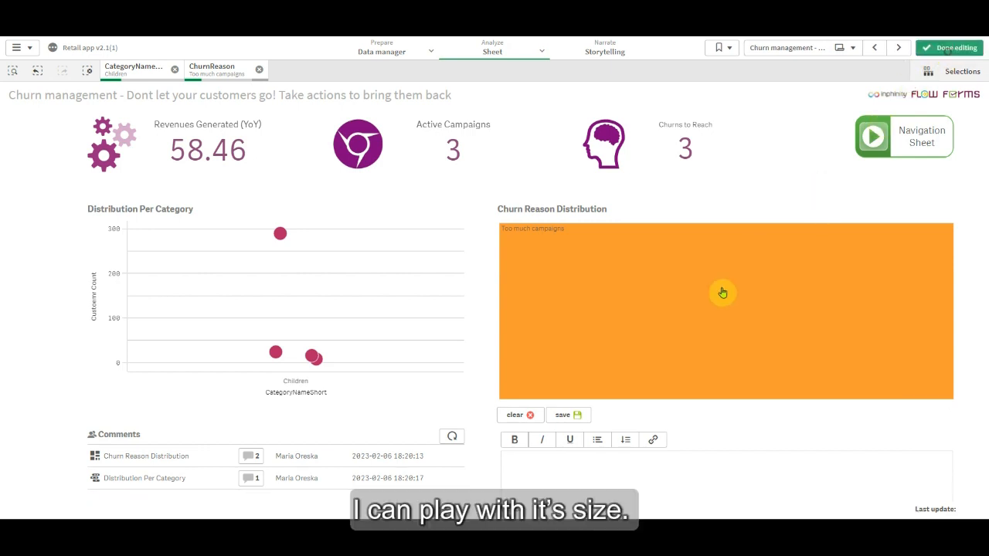
left_click(681, 346)
left_click_drag(663, 379, 666, 293)
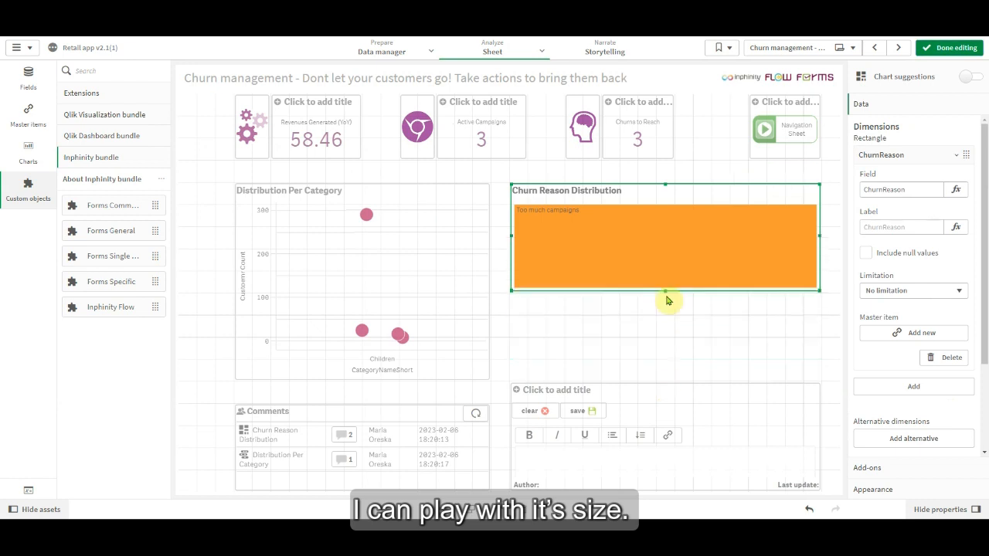
left_click(691, 386)
left_click(662, 380)
left_click_drag(662, 380, 665, 293)
left_click(956, 48)
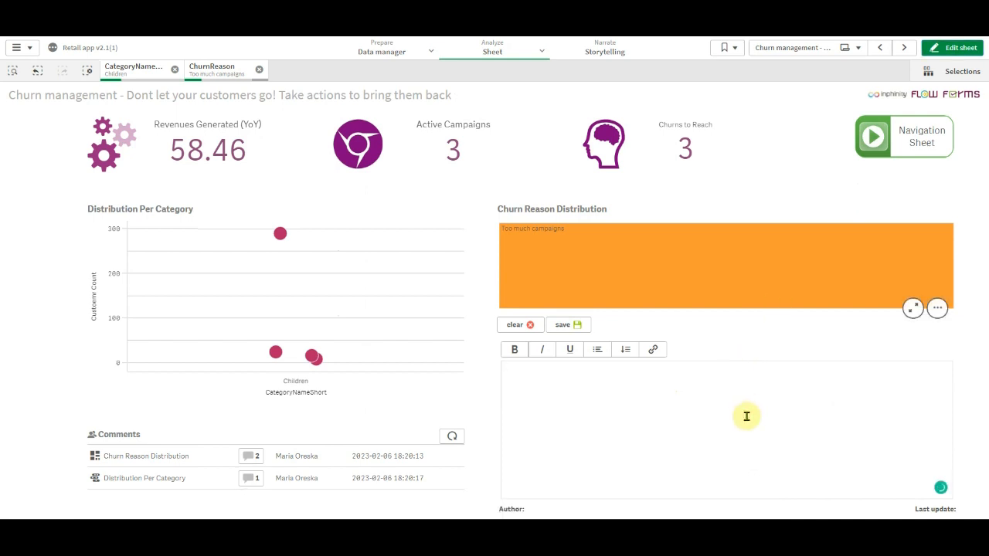
Enter "wfqfq" and "lorem ipsum" on separate lines in the form's text box and save the note
type("wfqfq")
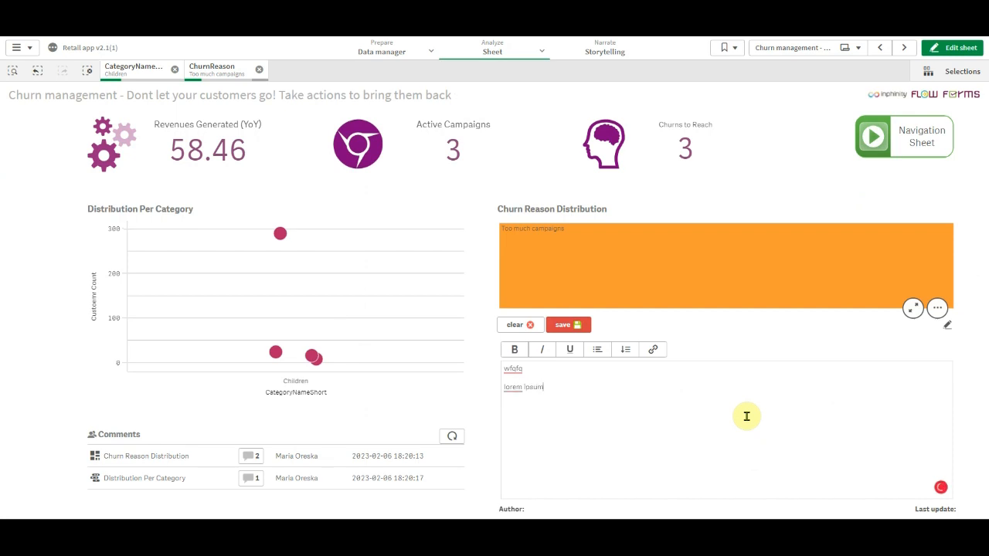
left_click(561, 323)
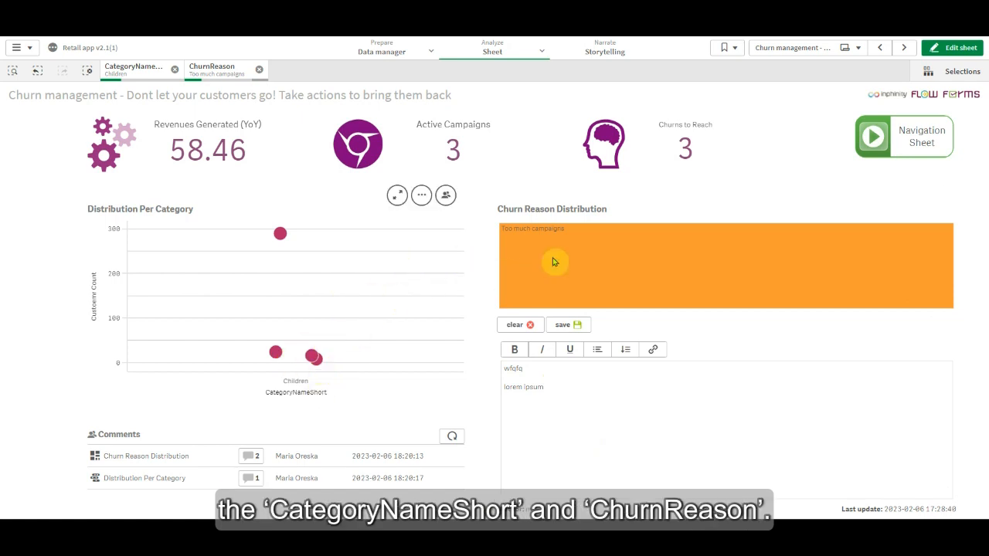
Clear all selections and select the Children category together with the Too expensive churn reason
mouse_move(617, 283)
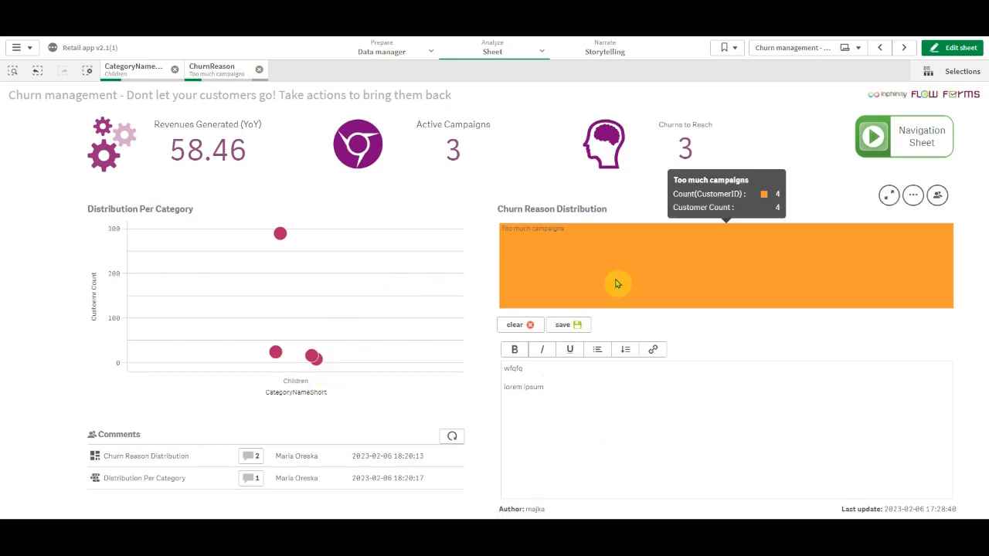
left_click(87, 71)
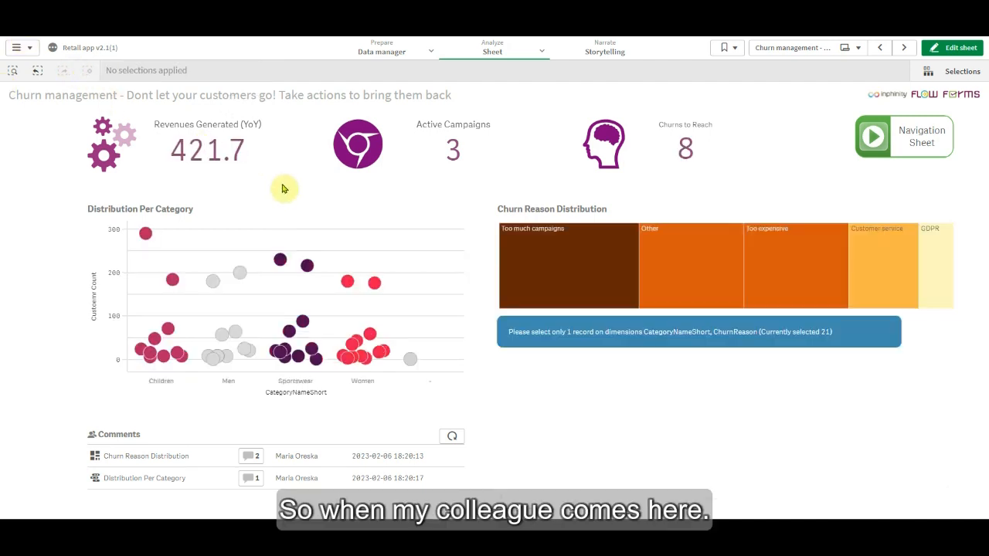
left_click(163, 386)
left_click(448, 194)
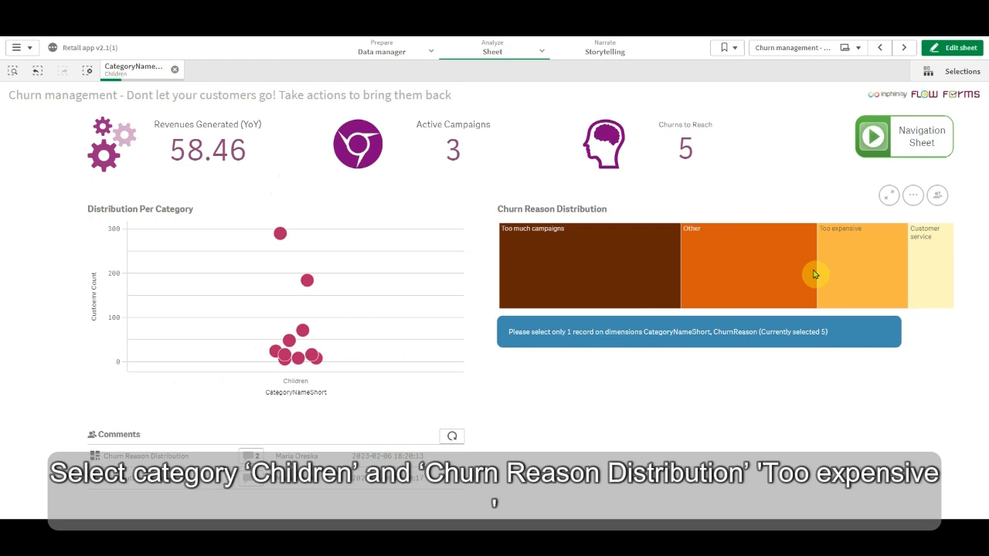
left_click(871, 281)
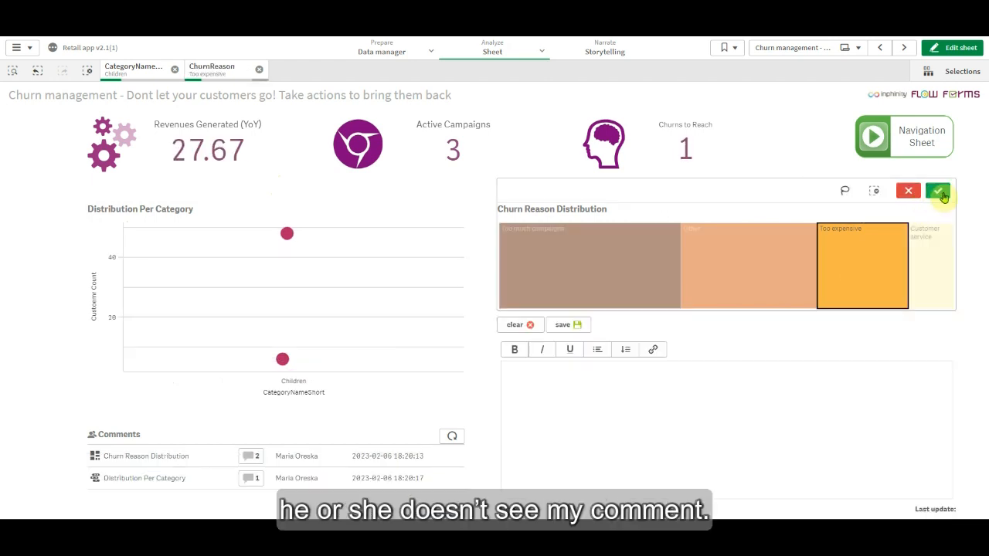
left_click(939, 191)
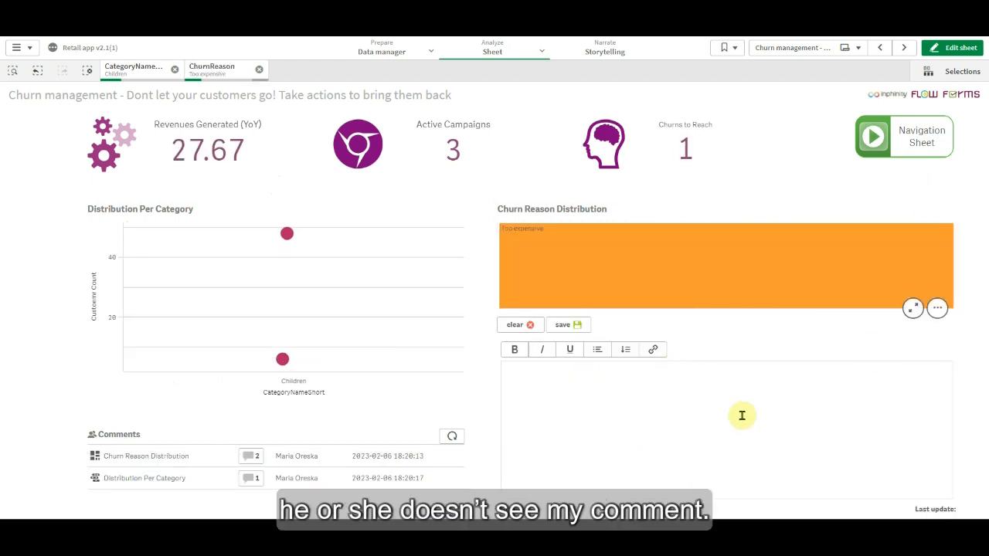
Replace the churn reason selection with Too much campaigns while keeping the Children category selected
left_click(259, 69)
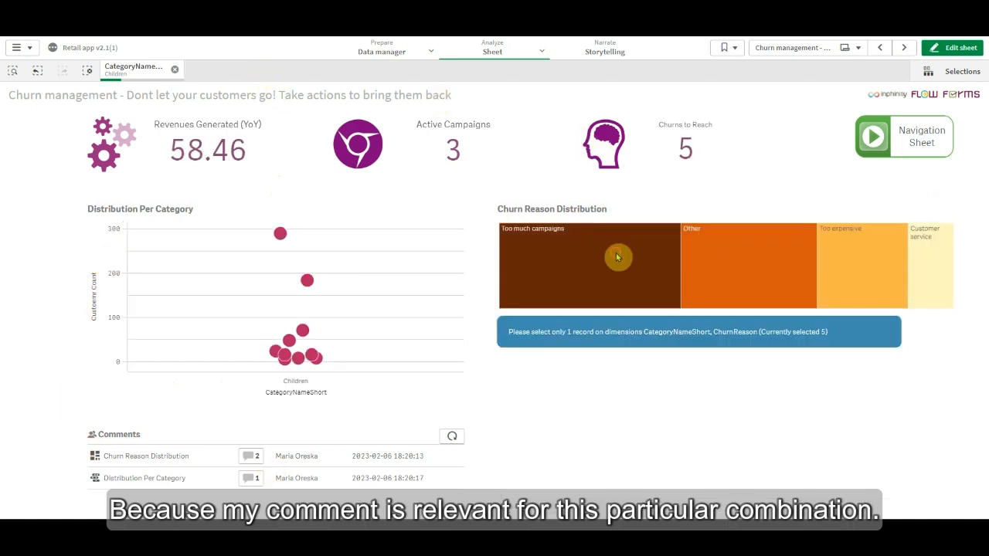
left_click(616, 256)
left_click(938, 191)
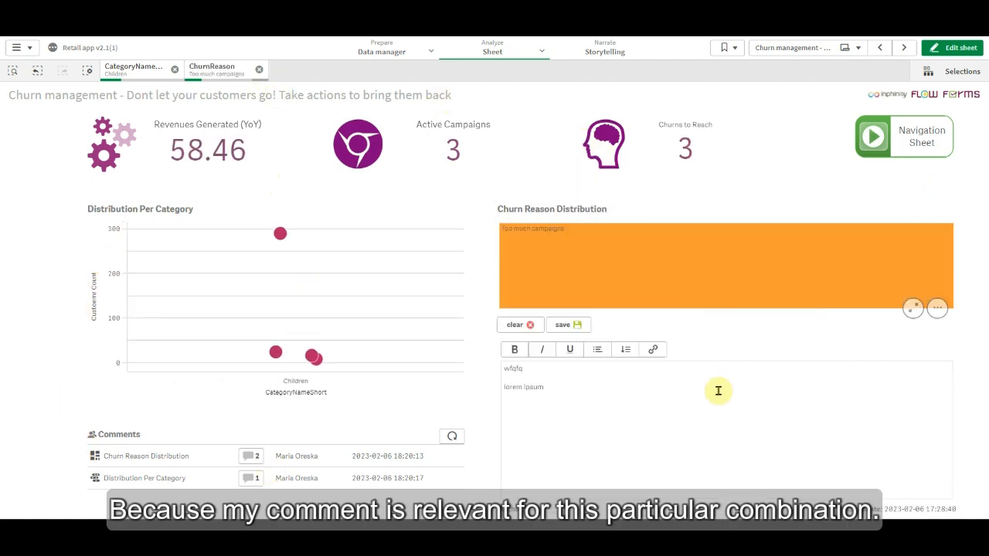
mouse_move(545, 262)
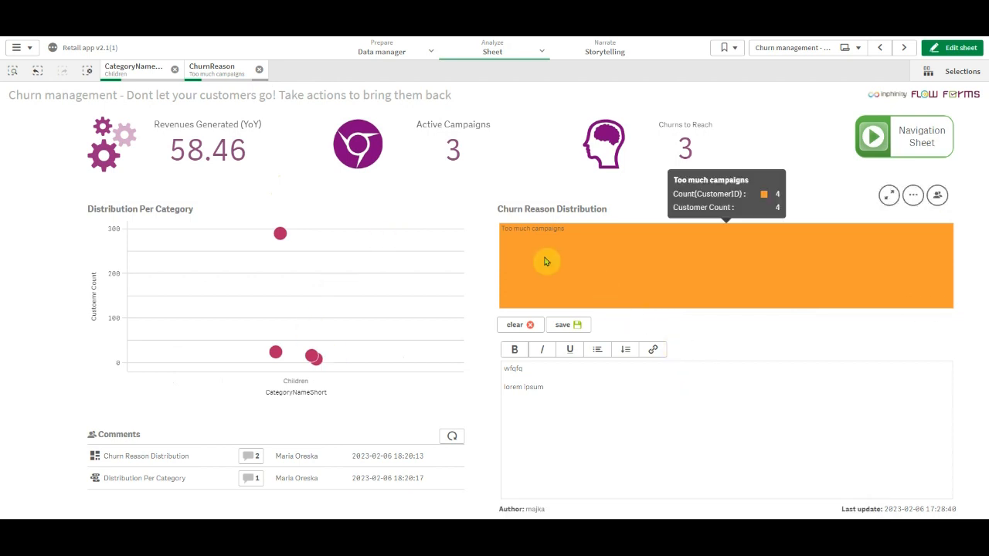
Open the sheet for editing and review the notes form's configuration, appearance, dimension and add-on settings
left_click(962, 47)
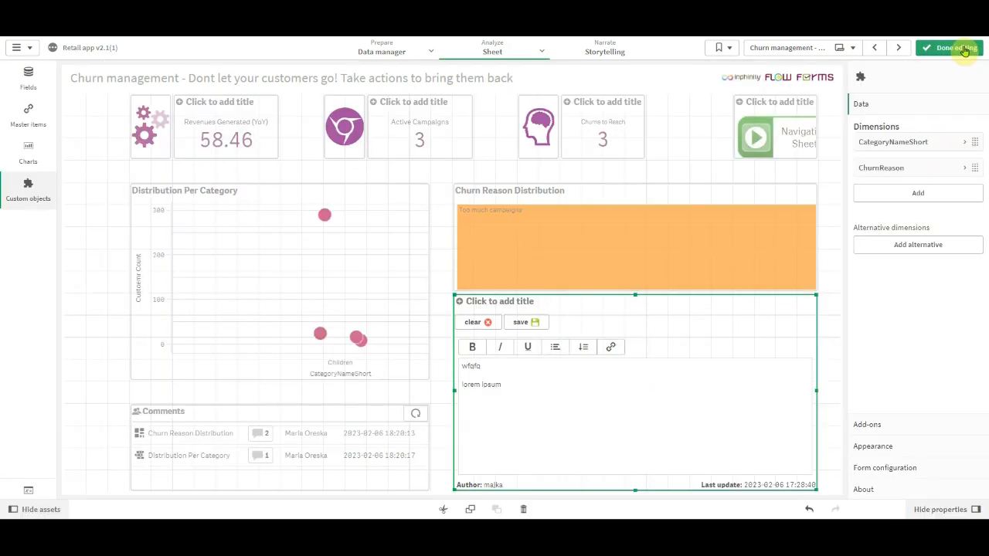
left_click(892, 468)
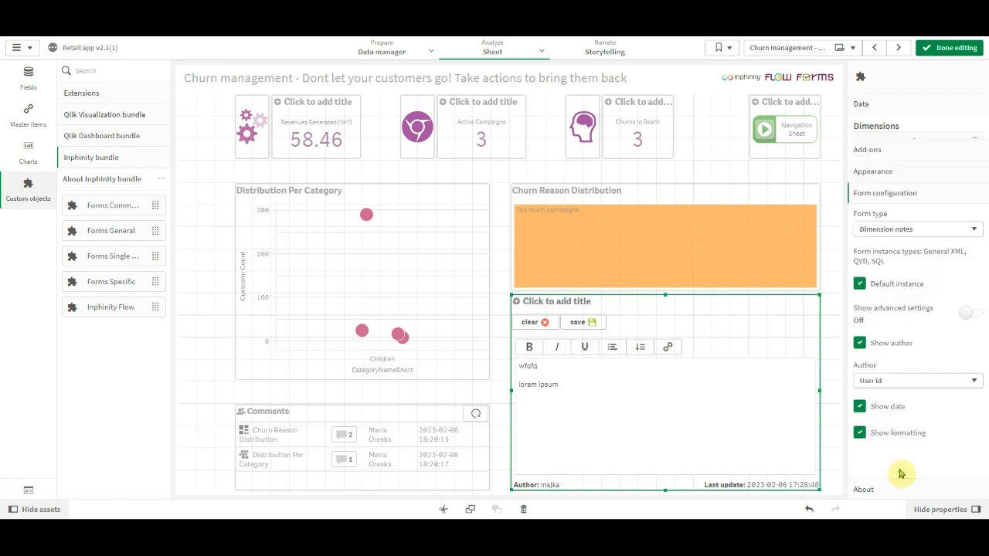
left_click(890, 148)
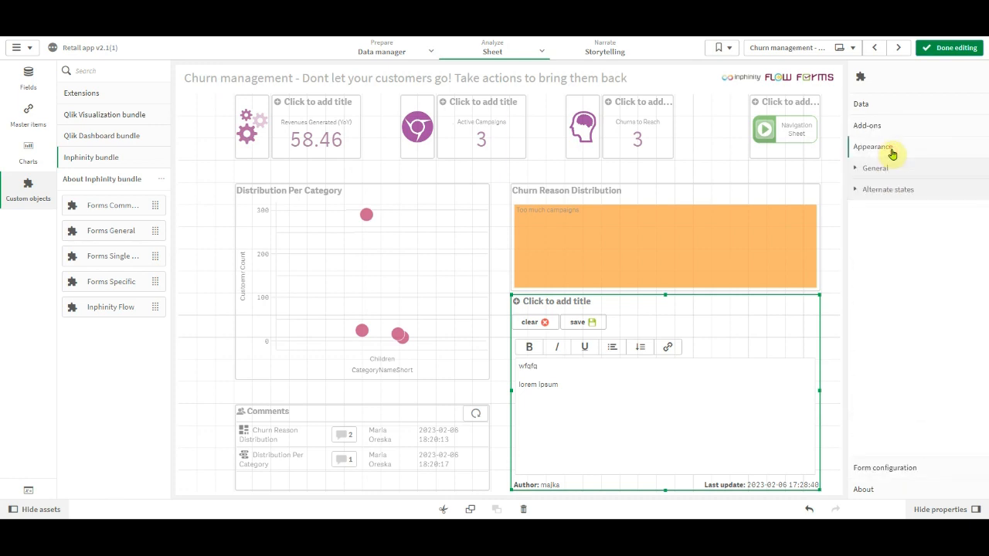
left_click(887, 109)
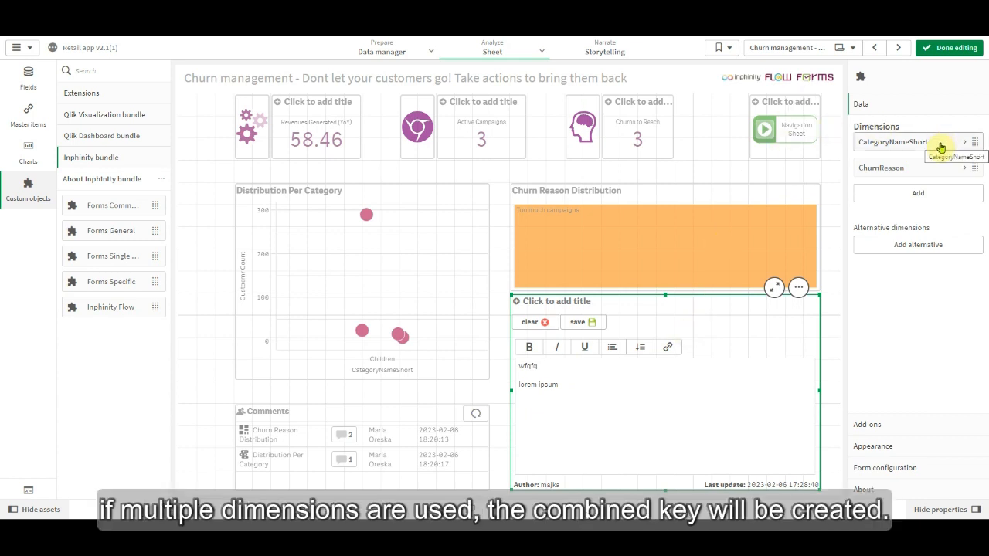
left_click(911, 431)
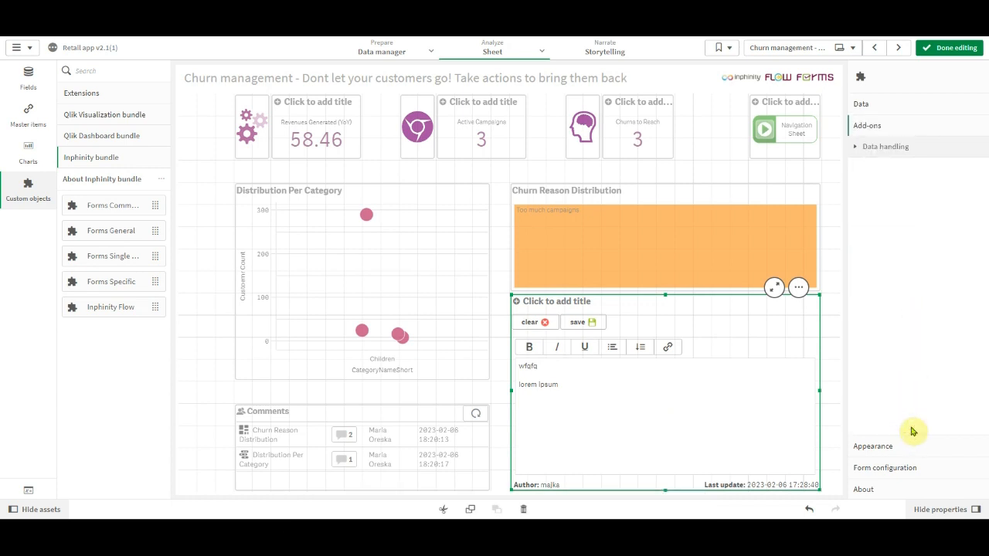
Set the form's title to "Notes" in its general appearance settings
left_click(910, 443)
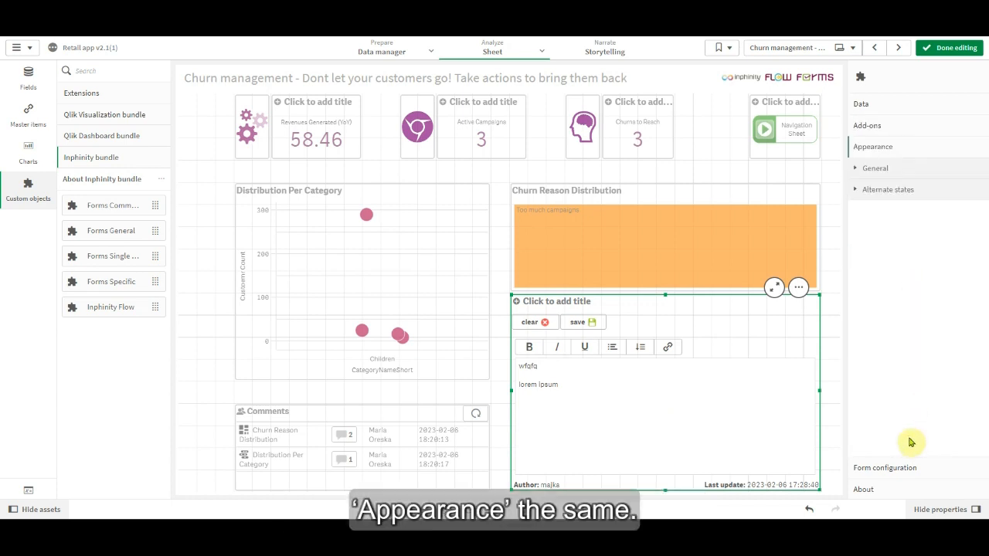
left_click(891, 169)
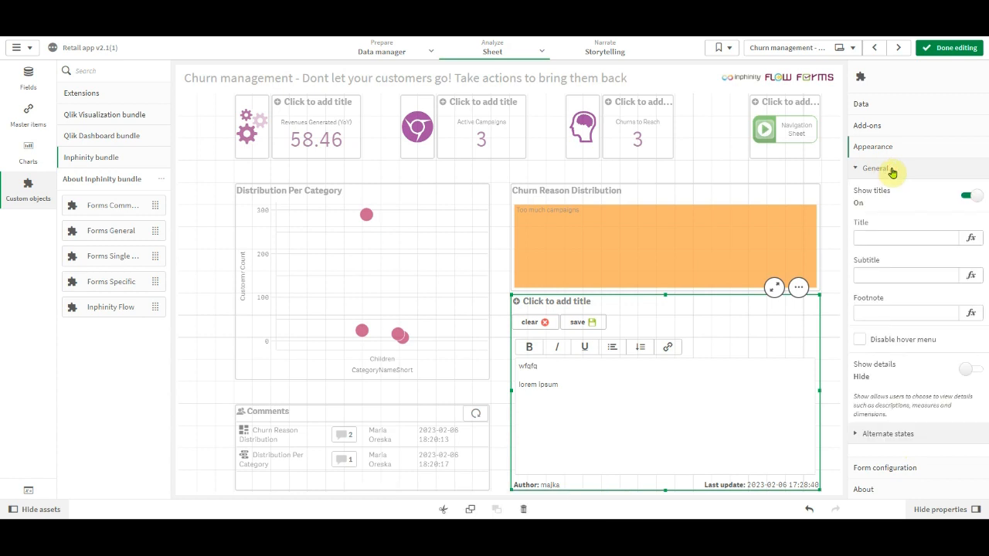
left_click(879, 237)
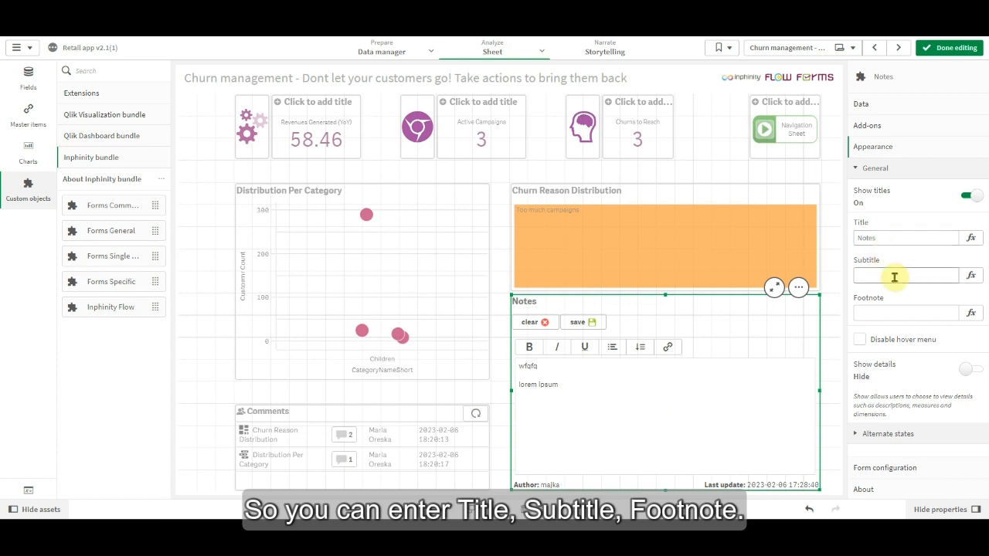
left_click(890, 169)
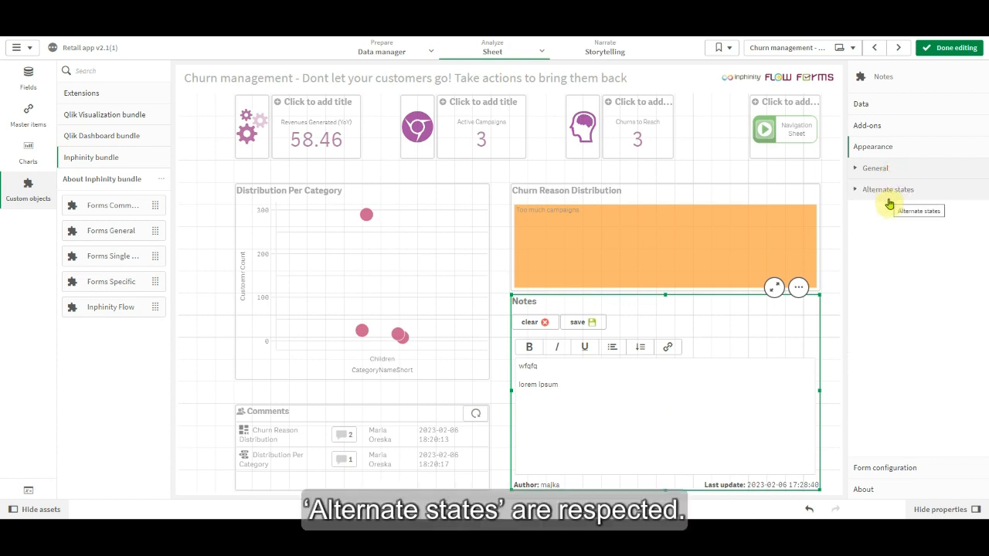
Examine the form types, keep Dimension notes, and check the form instance id option by disabling and re-enabling the default instance
left_click(906, 474)
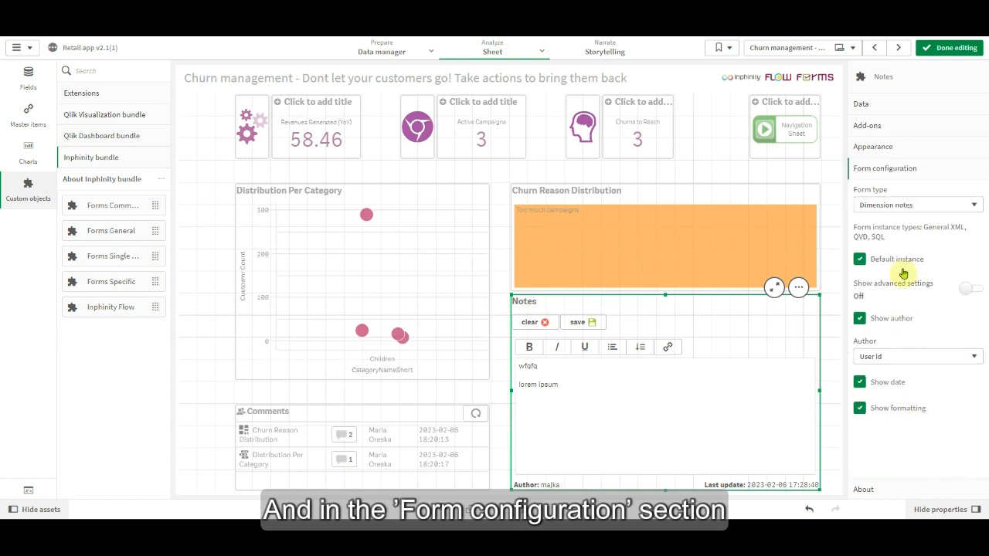
left_click(894, 207)
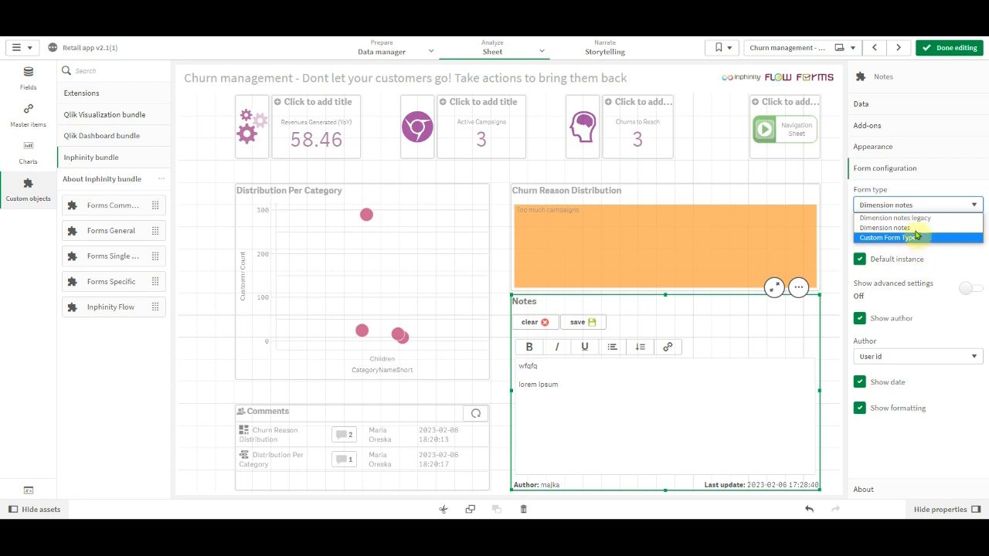
left_click(911, 228)
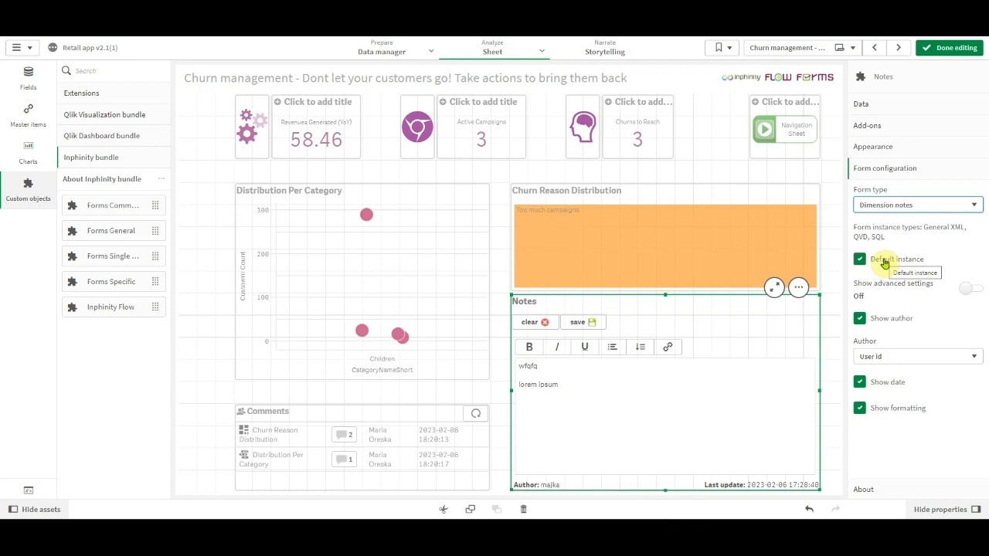
left_click(860, 260)
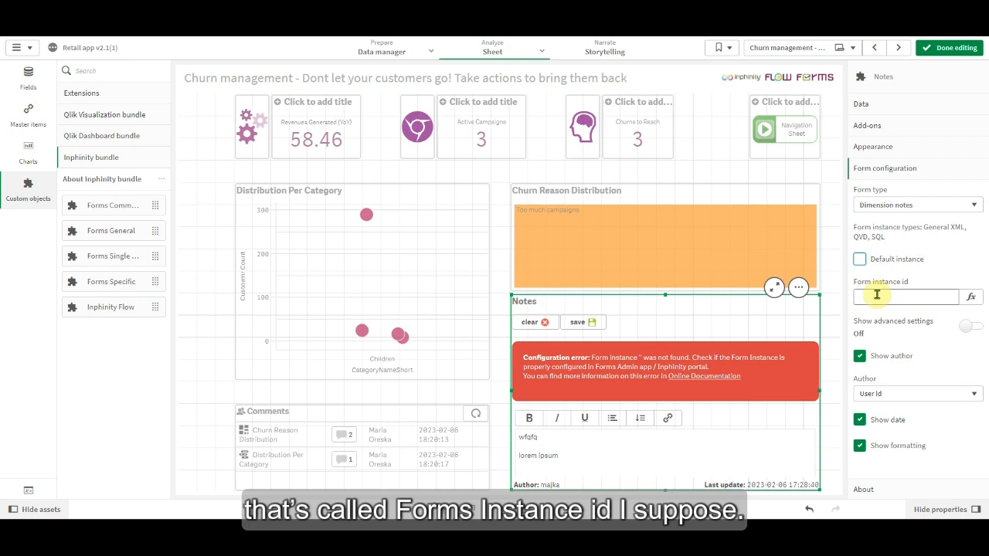
left_click(860, 259)
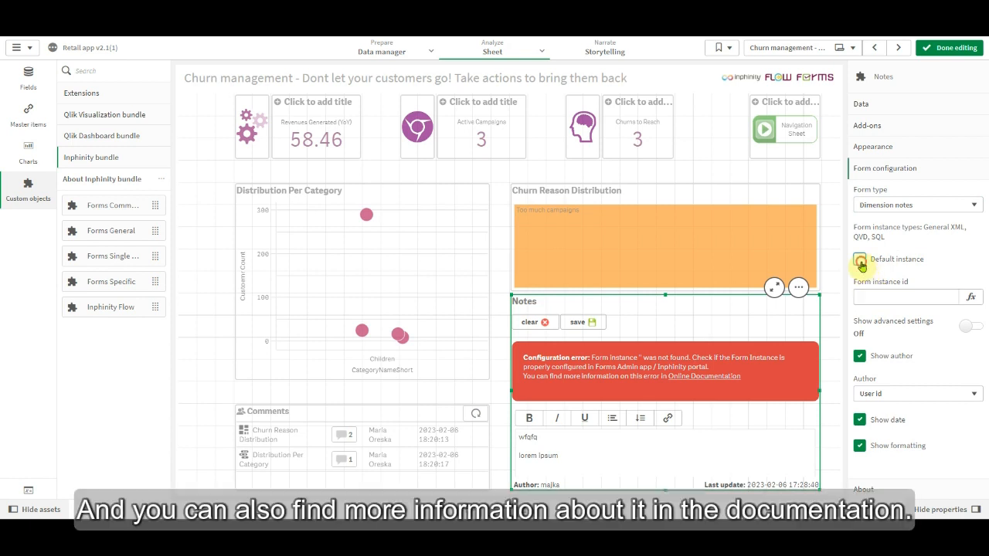
Open the Inphinity Forms documentation and examine the form instance configuration section of the on-prem Forms Admin App page
left_click(884, 488)
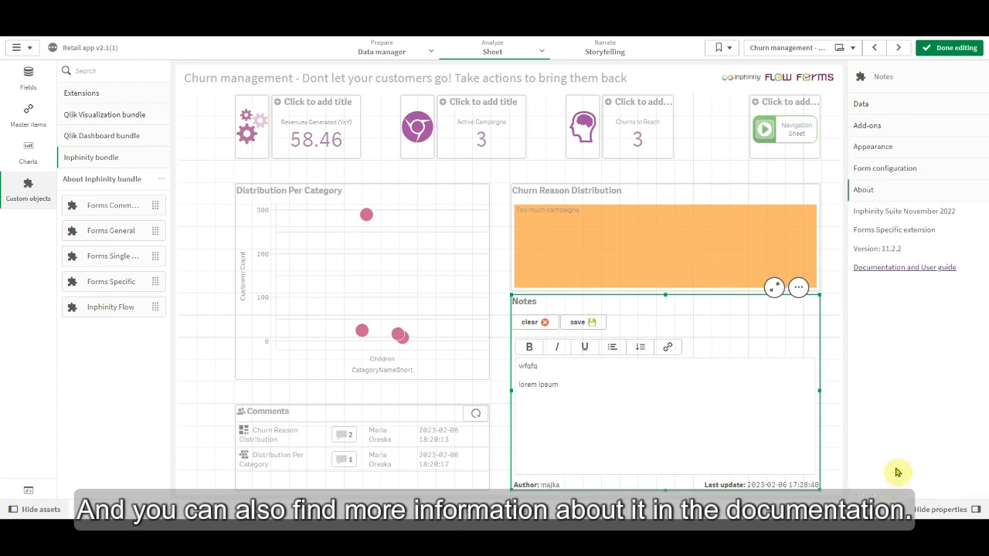
left_click(885, 268)
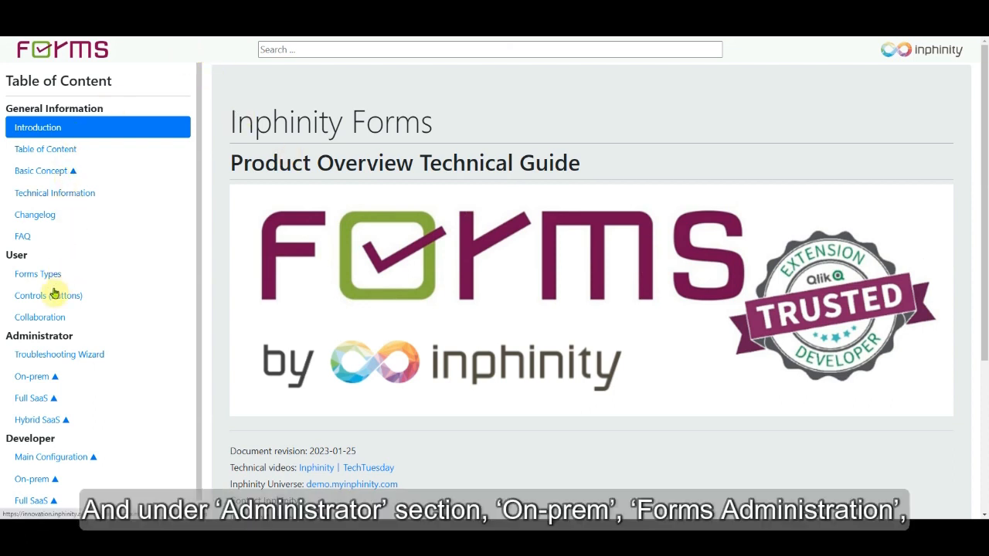
left_click(56, 376)
scroll(127, 383, "down", 2)
left_click(121, 360)
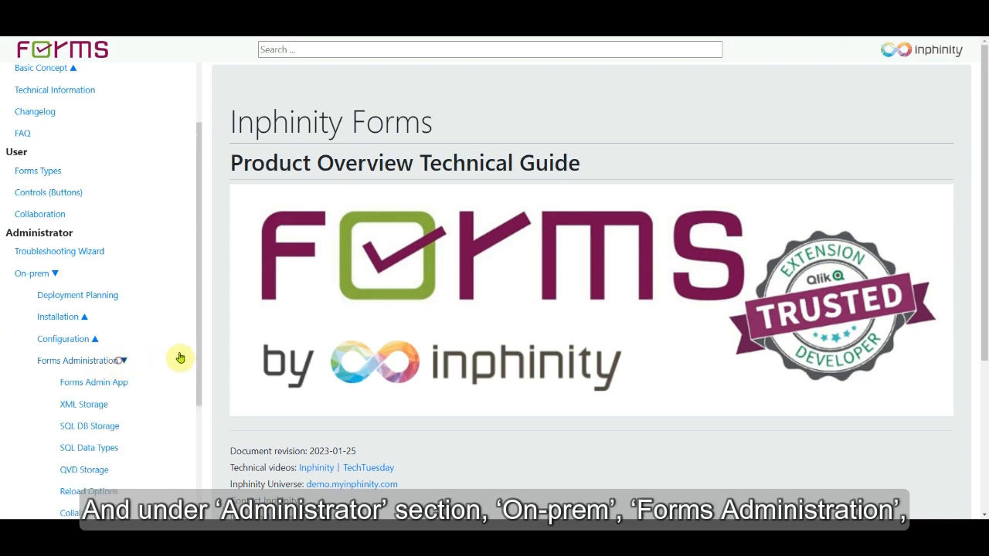
scroll(148, 363, "down", 3)
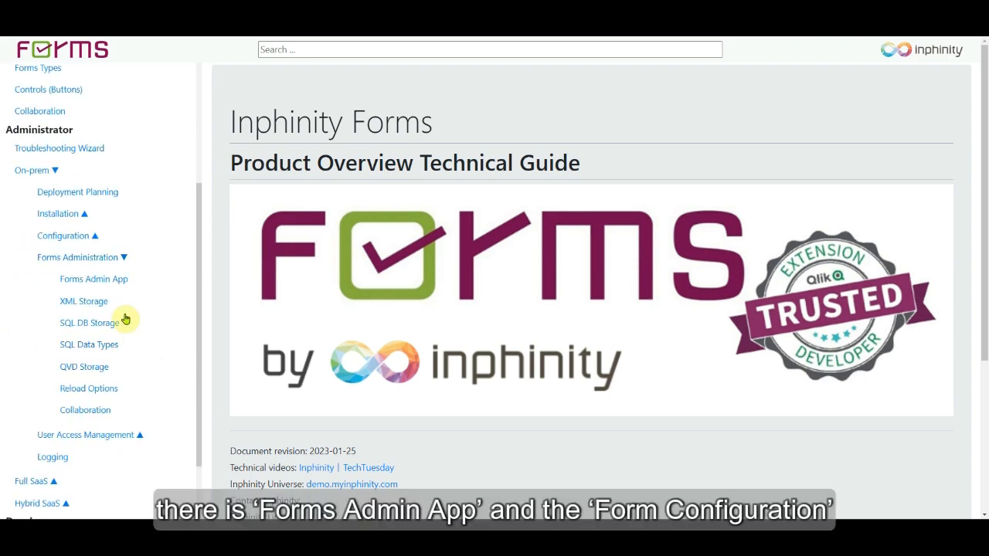
left_click(108, 288)
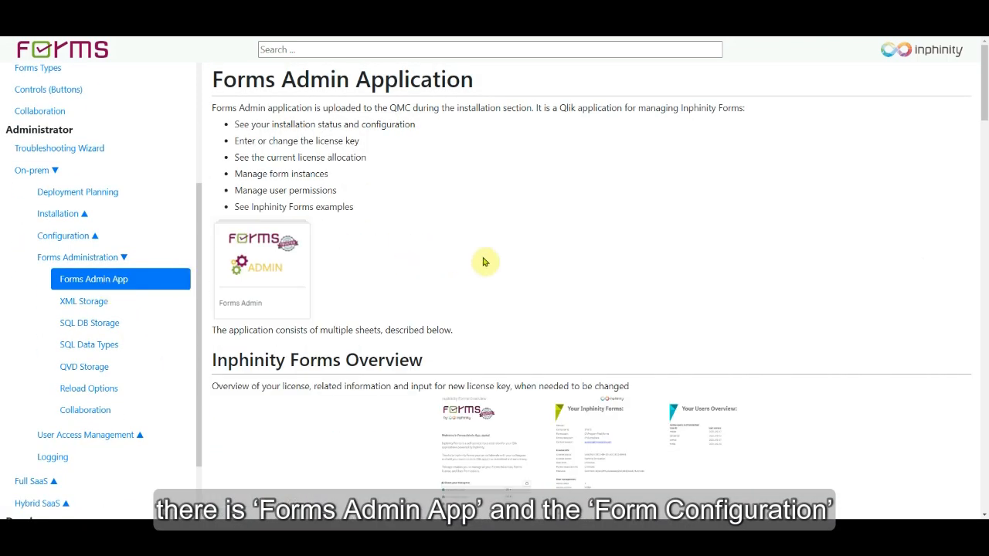
scroll(483, 263, "down", 5)
scroll(324, 348, "down", 1)
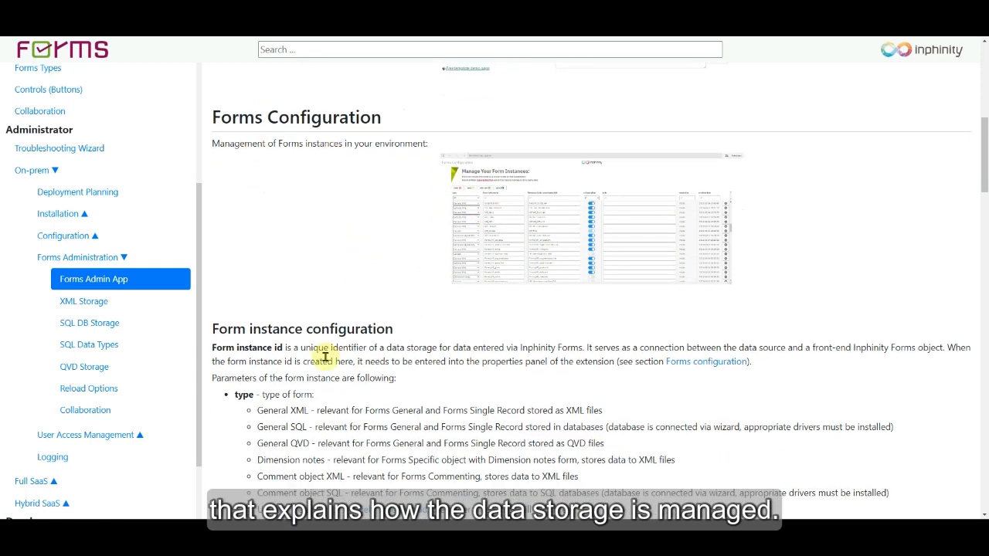
scroll(319, 396, "down", 2)
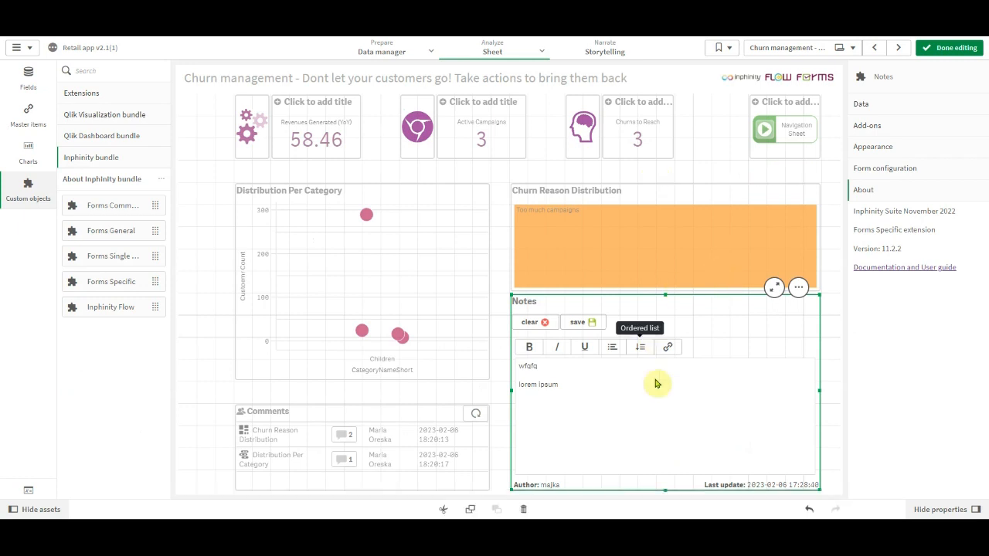
Show the form's advanced configuration settings to examine the server port and key field separator, and hide them again
left_click(920, 169)
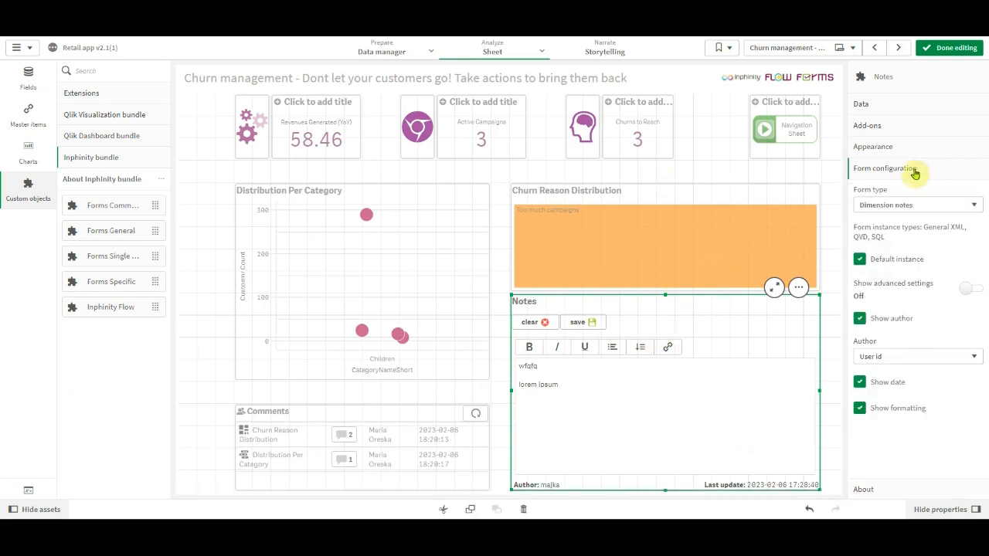
left_click(968, 288)
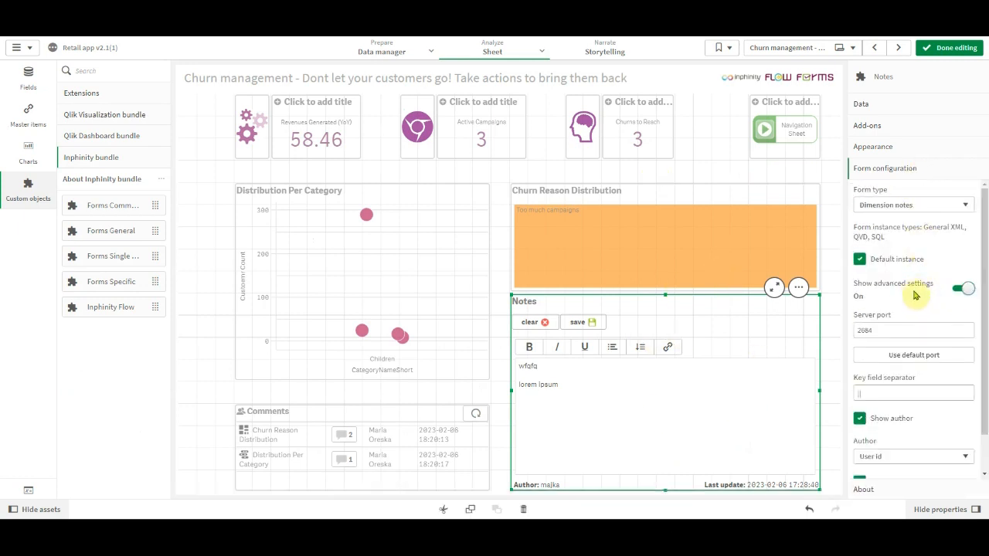
scroll(888, 295, "down", 1)
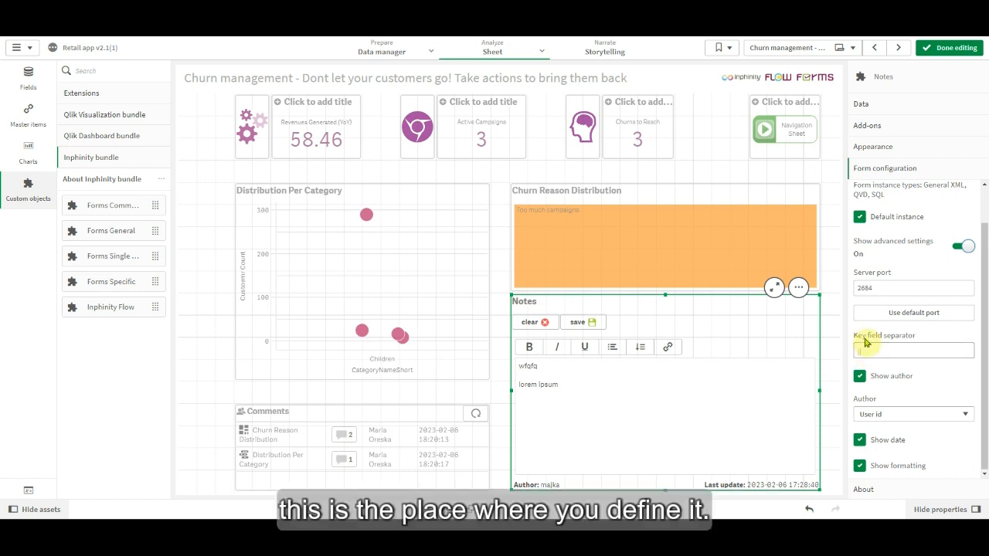
left_click(871, 351)
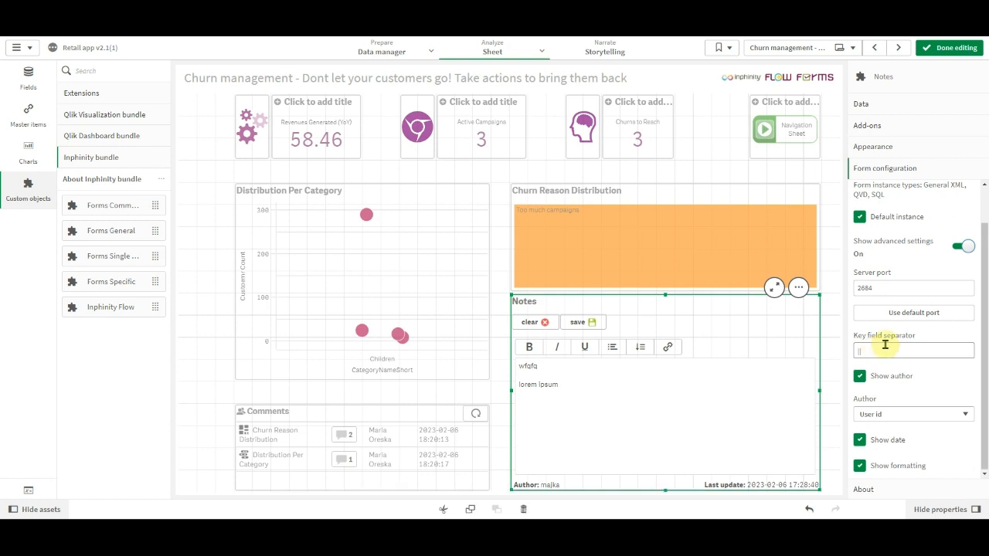
left_click(964, 247)
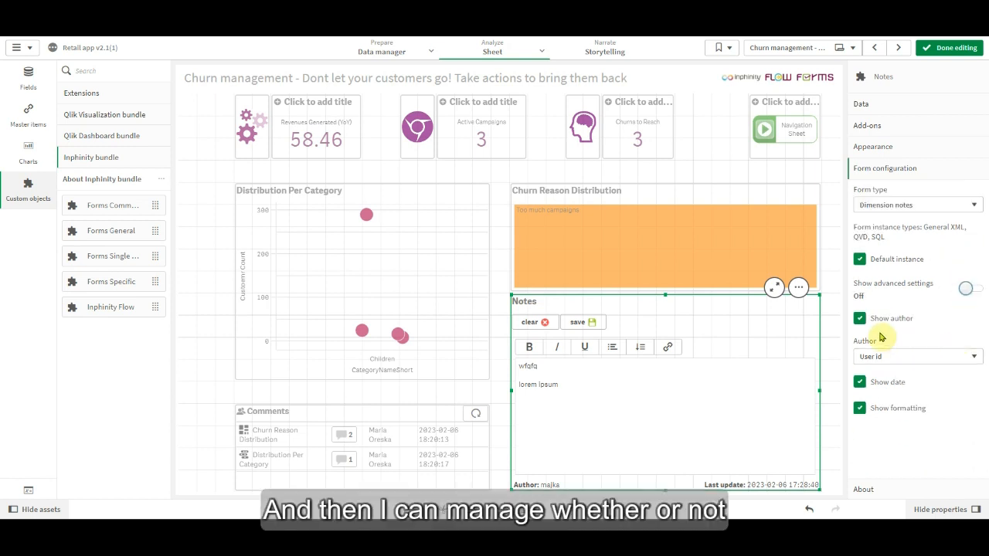
Check the form's show author, show date and show formatting options by disabling and re-enabling them, and finish editing the sheet
left_click(859, 318)
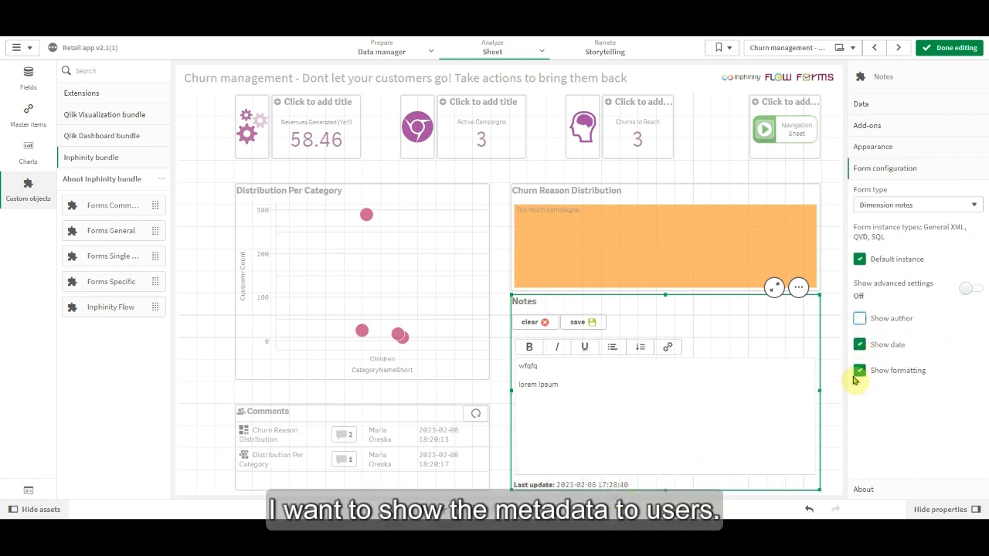
left_click(860, 344)
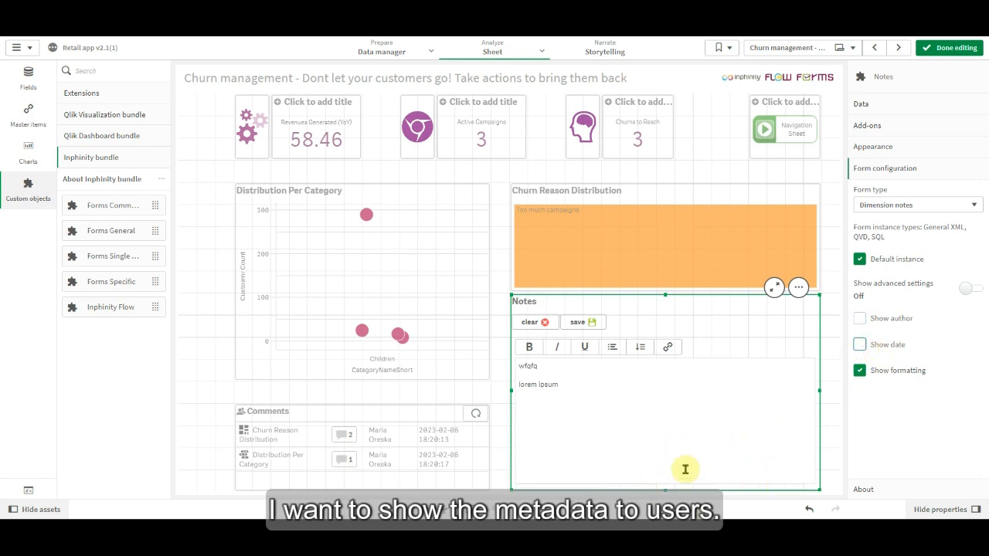
left_click(860, 372)
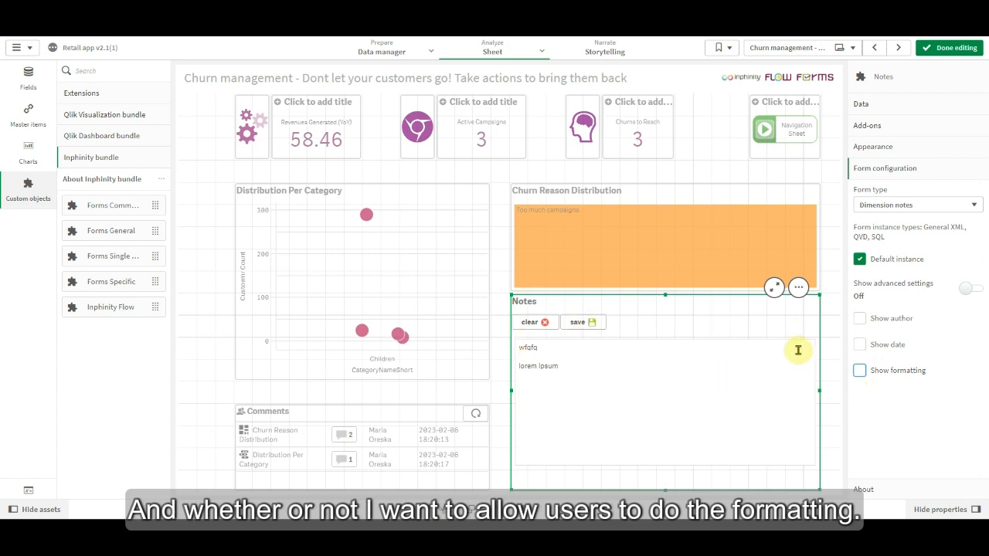
left_click(860, 371)
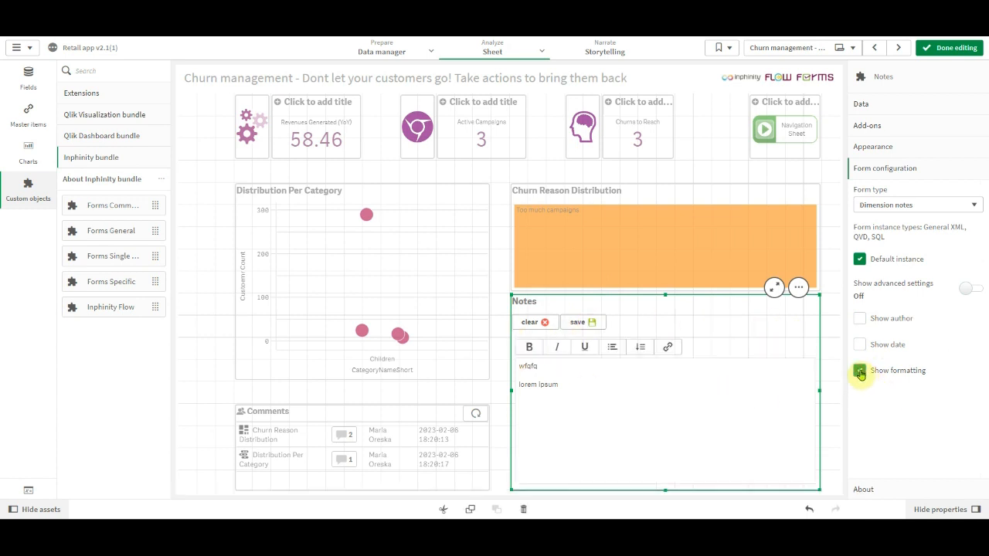
left_click(859, 345)
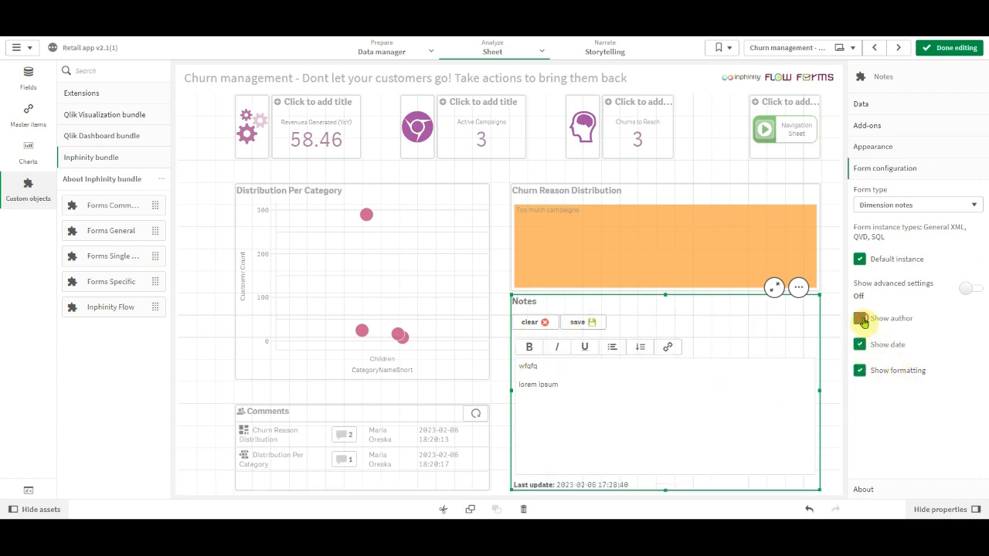
left_click(860, 318)
left_click(948, 47)
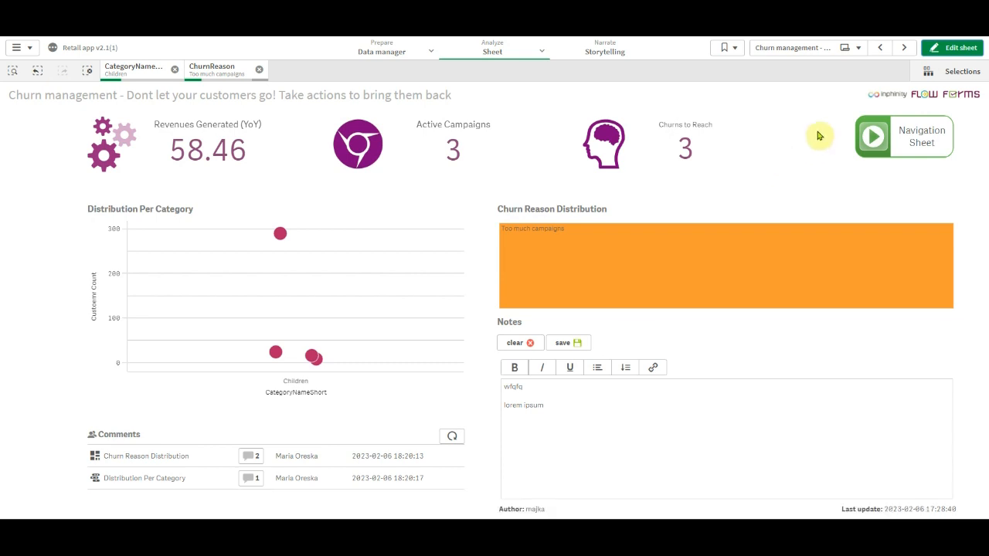
Reopen the sheet for editing and try to add the expression =osuser() as another dimension of the Notes form
left_click(955, 48)
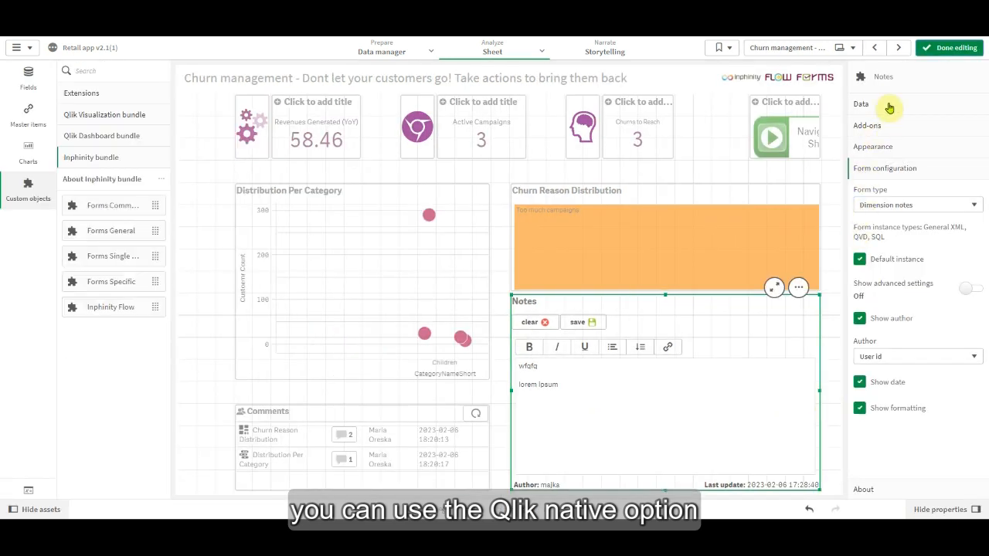
left_click(889, 104)
left_click(910, 193)
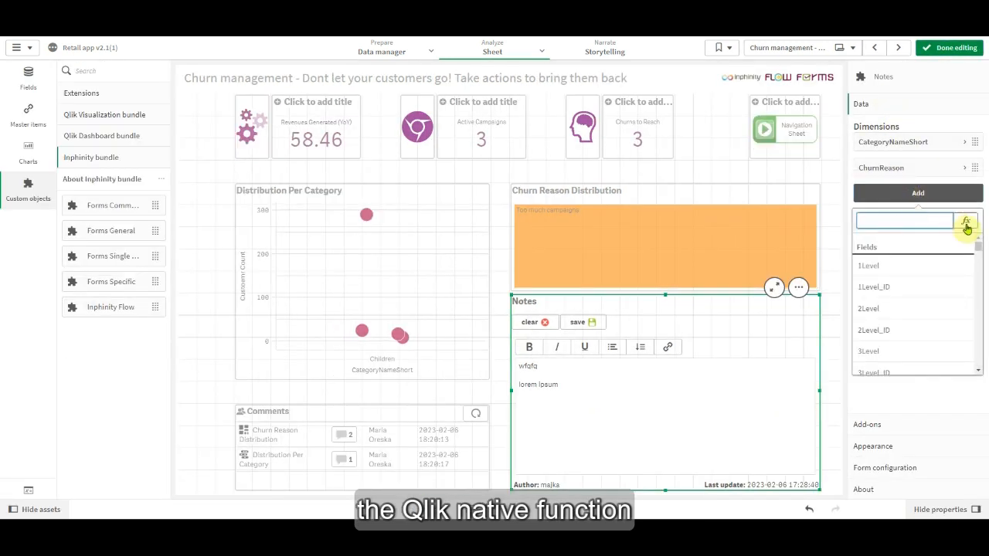
left_click(966, 222)
type("=osuser()")
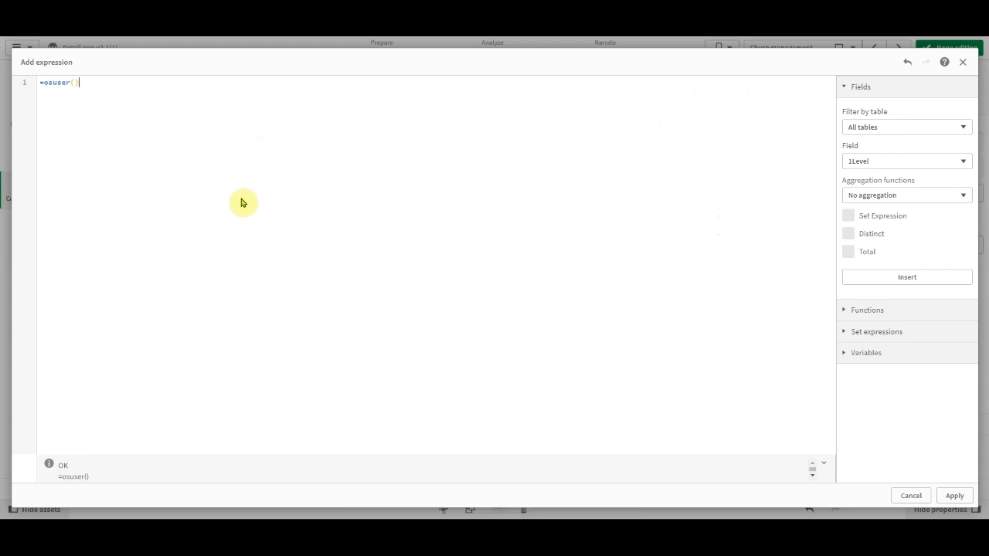
left_click(916, 497)
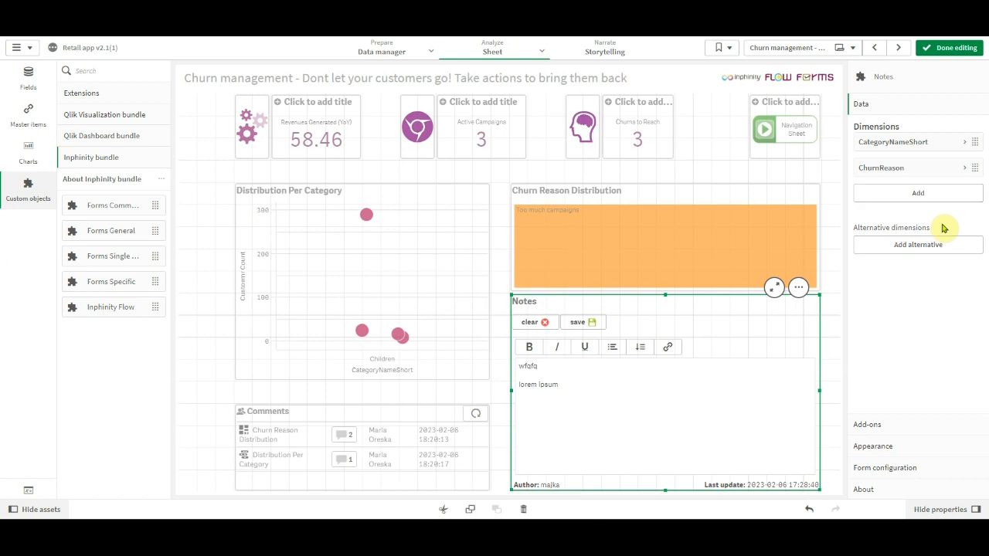
Finish editing the sheet and clear the CategoryNameShort and ChurnReason selections
left_click(951, 48)
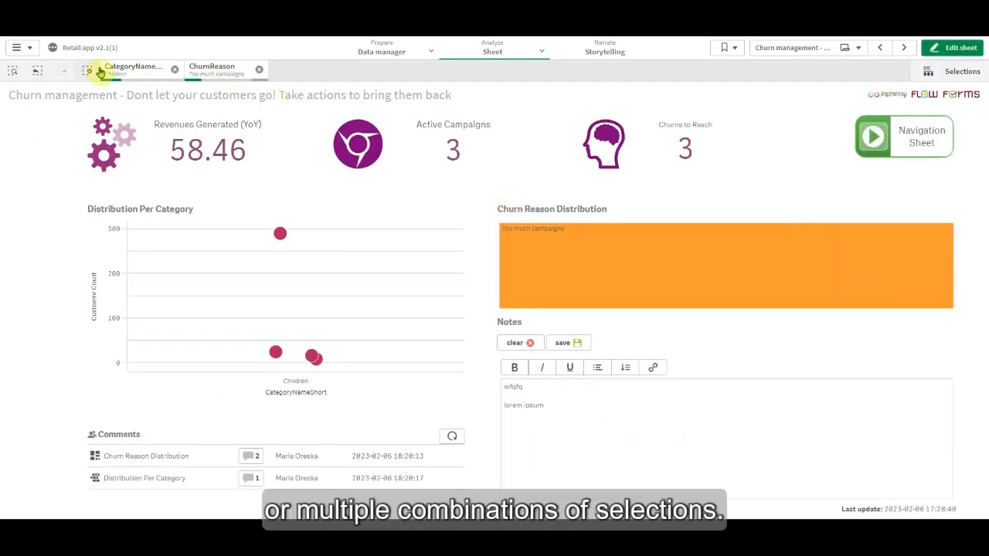
left_click(175, 70)
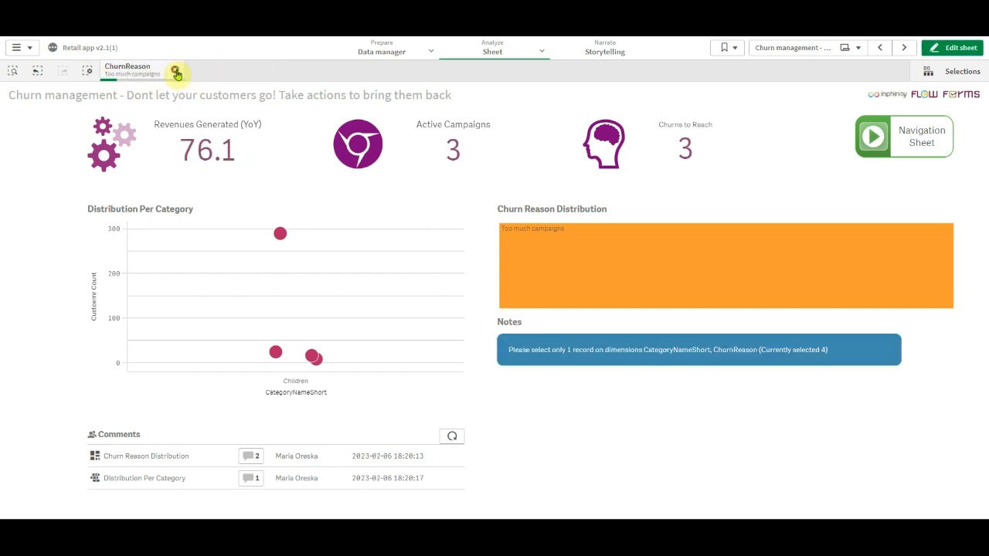
left_click(176, 72)
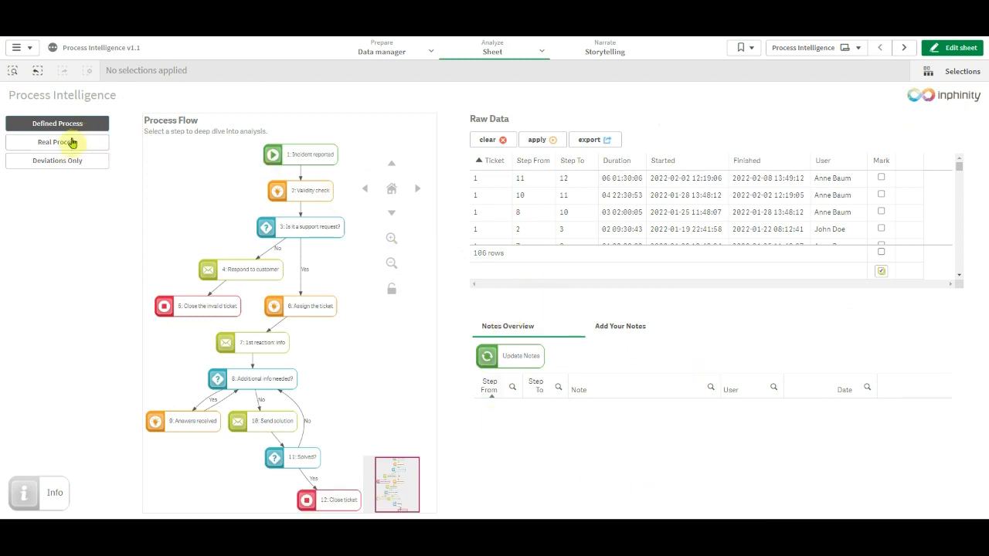
Show the real process in the Process Intelligence sheet's process flow, and switch it to deviations only
left_click(46, 142)
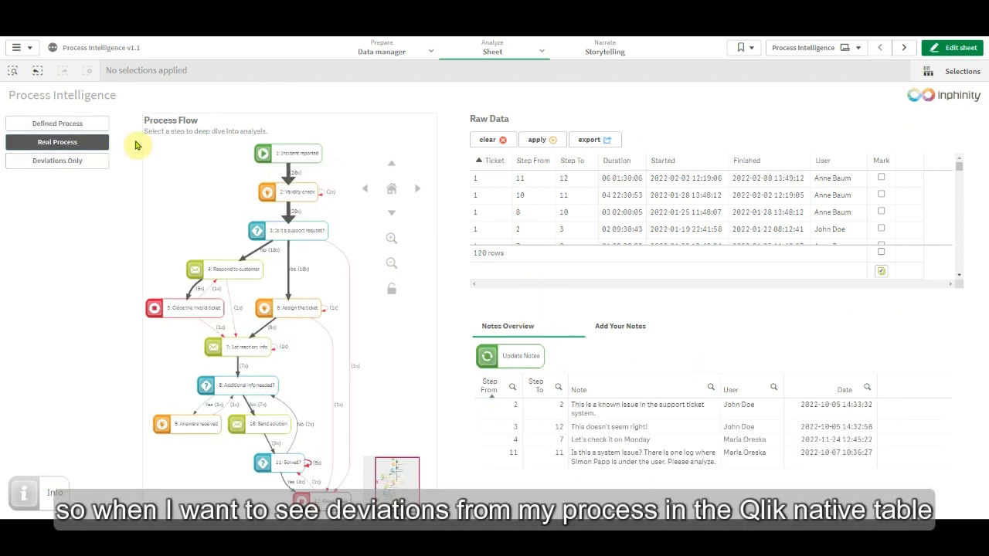
left_click(76, 168)
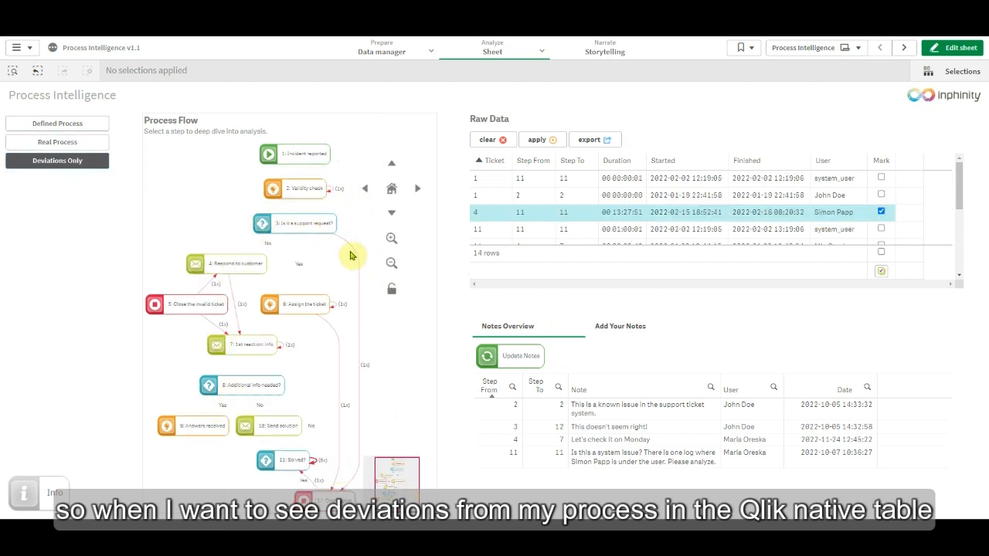